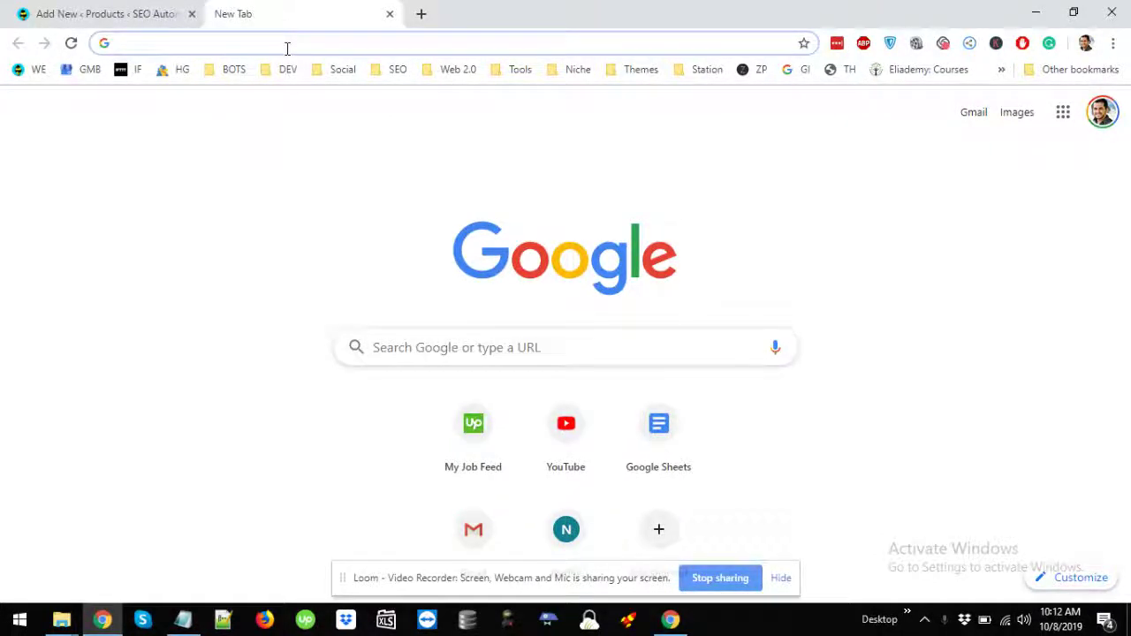
# Load the waqarexpert.com shop page and scroll to the Maps Monster product.
pyautogui.write('wa')
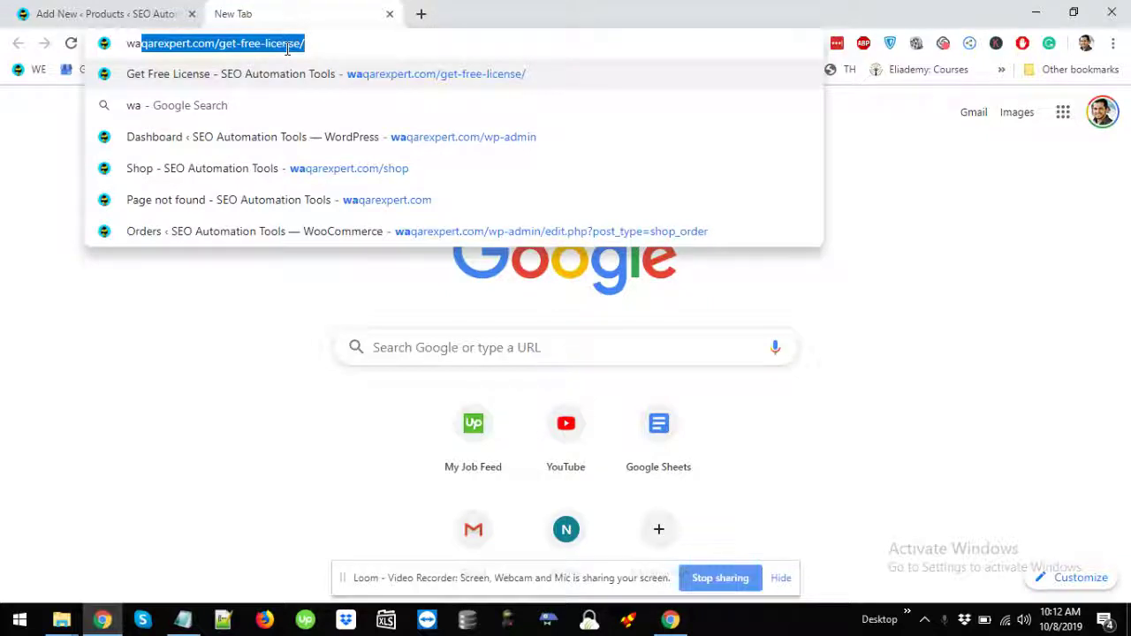
pyautogui.press('Down')
pyautogui.press('Down')
pyautogui.press('Down')
pyautogui.press('Return')
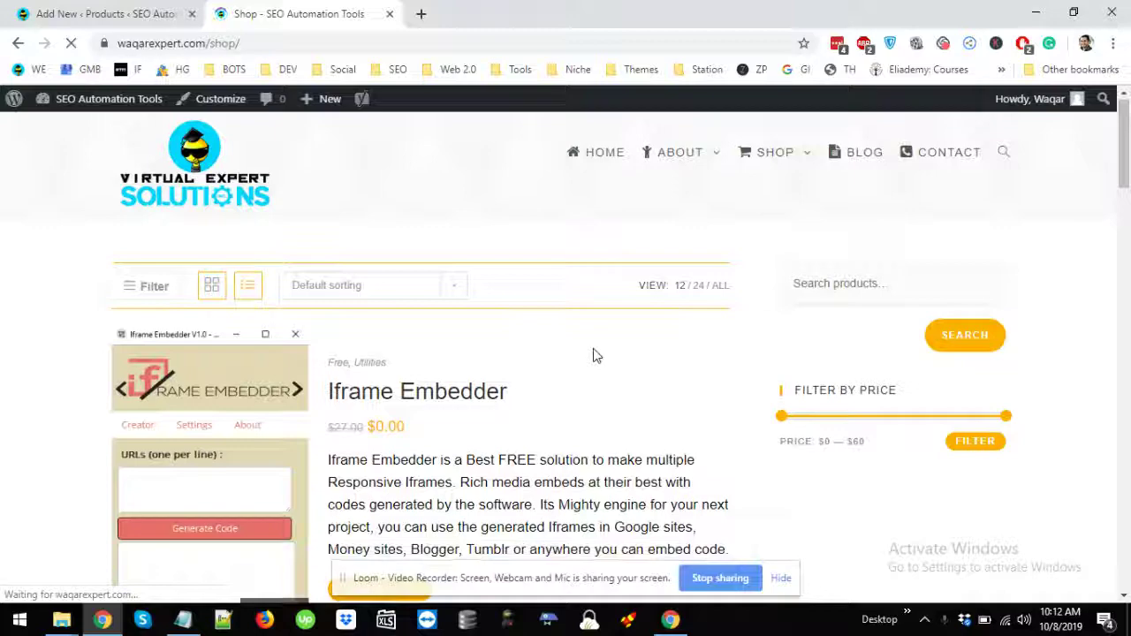
pyautogui.scroll(-1, 596, 353)
pyautogui.scroll(-2, 694, 353)
pyautogui.scroll(-7, 606, 374)
pyautogui.scroll(-2, 530, 354)
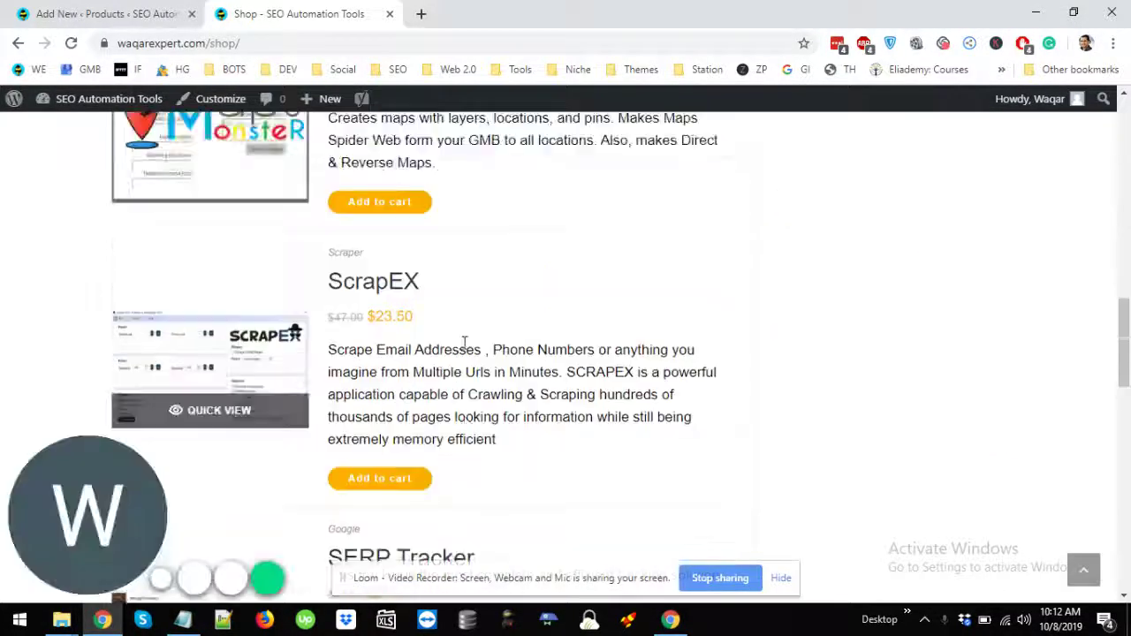
pyautogui.scroll(1, 492, 345)
pyautogui.scroll(4, 492, 345)
pyautogui.scroll(-1, 439, 382)
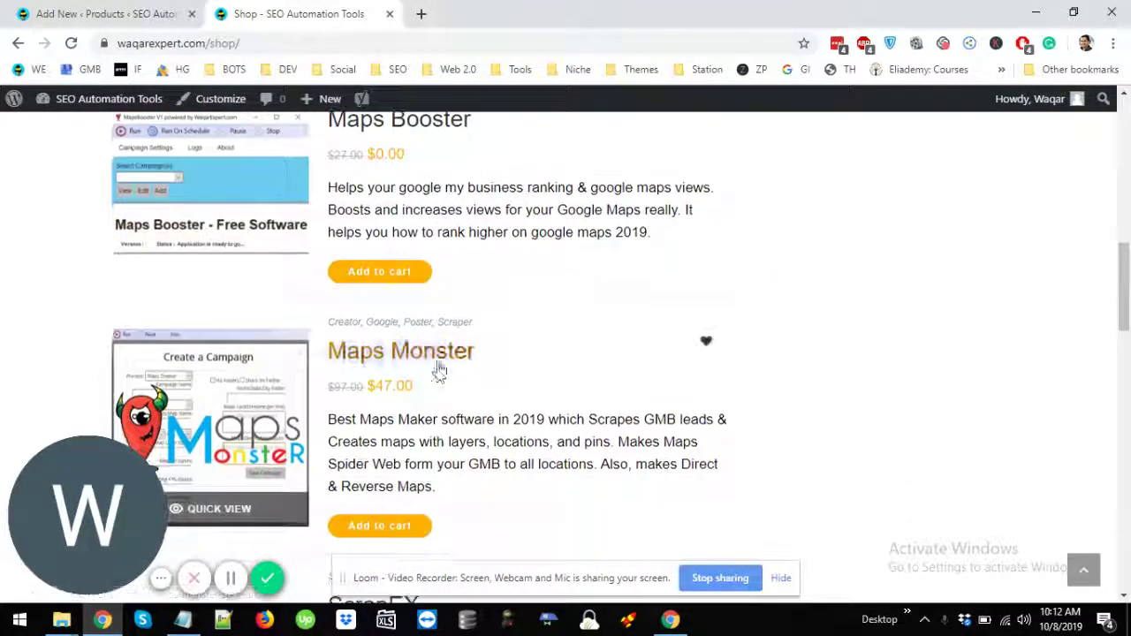
# Open the Maps Monster product page and go to its Edit product screen.
pyautogui.click(429, 359)
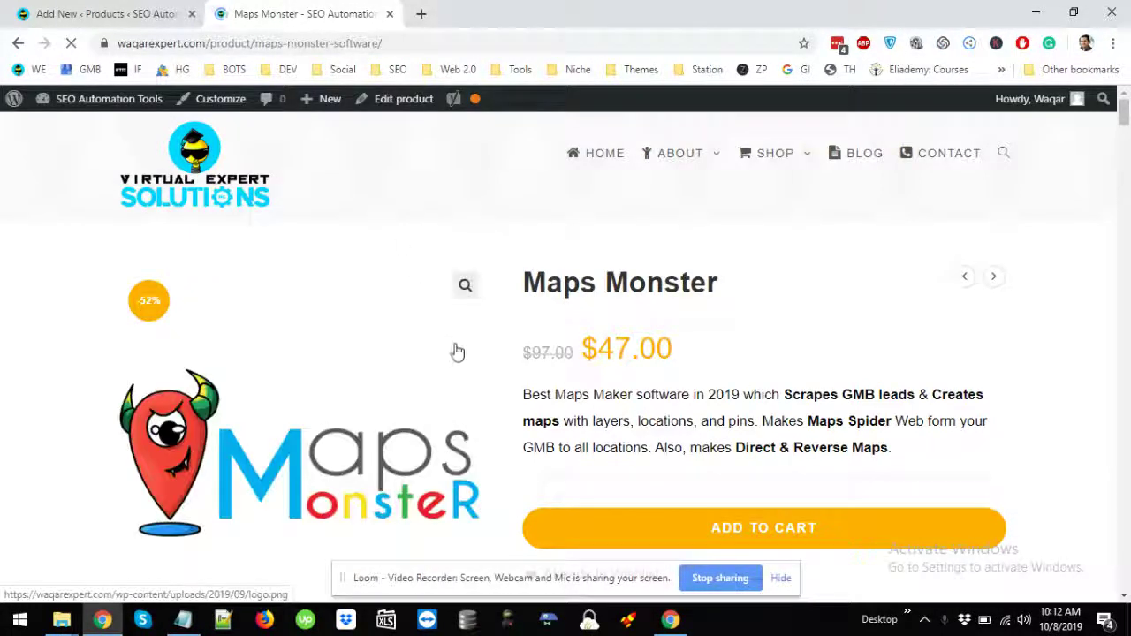
pyautogui.scroll(-2, 592, 348)
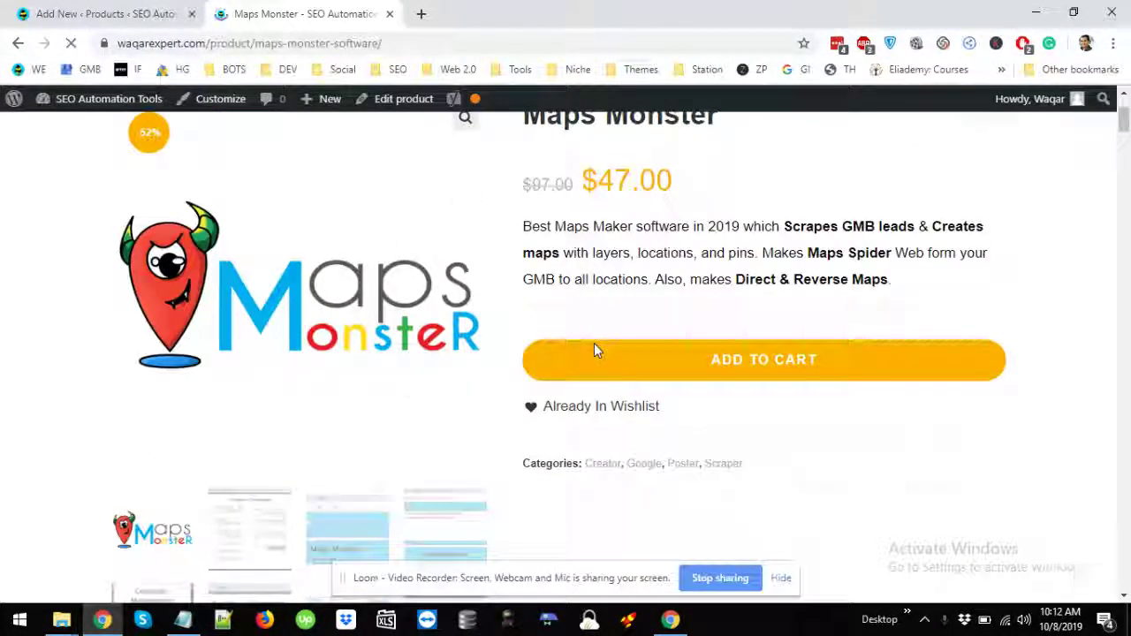
pyautogui.scroll(-5, 594, 353)
pyautogui.scroll(-5, 442, 265)
pyautogui.click(394, 105)
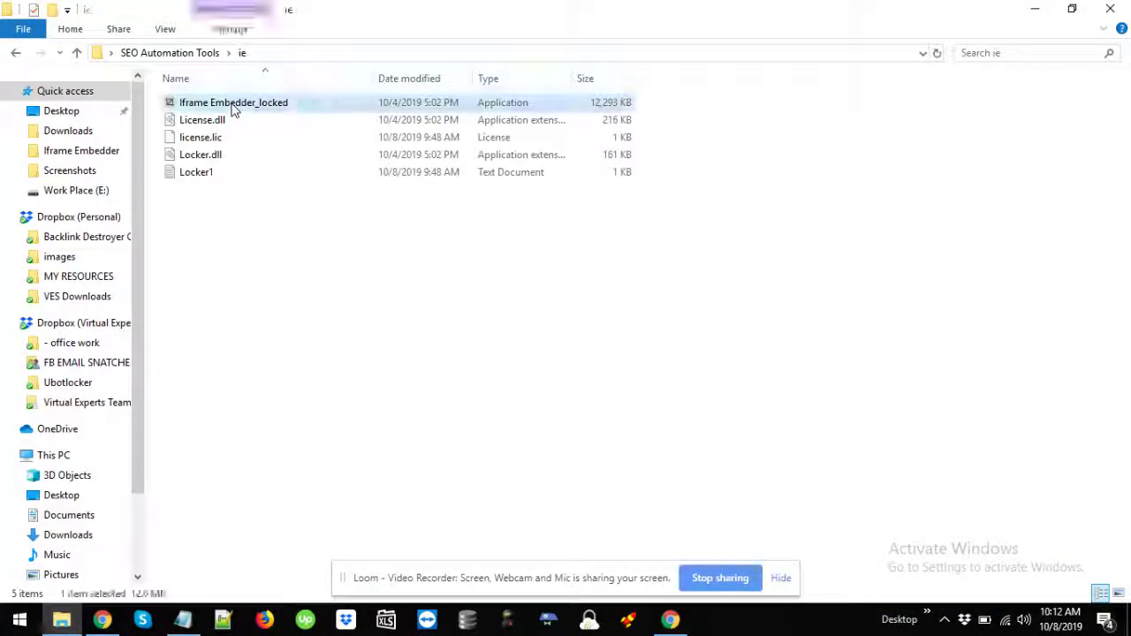
# Run Iframe Embedder_locked from the ie folder as administrator.
pyautogui.rightClick(233, 106)
pyautogui.click(294, 136)
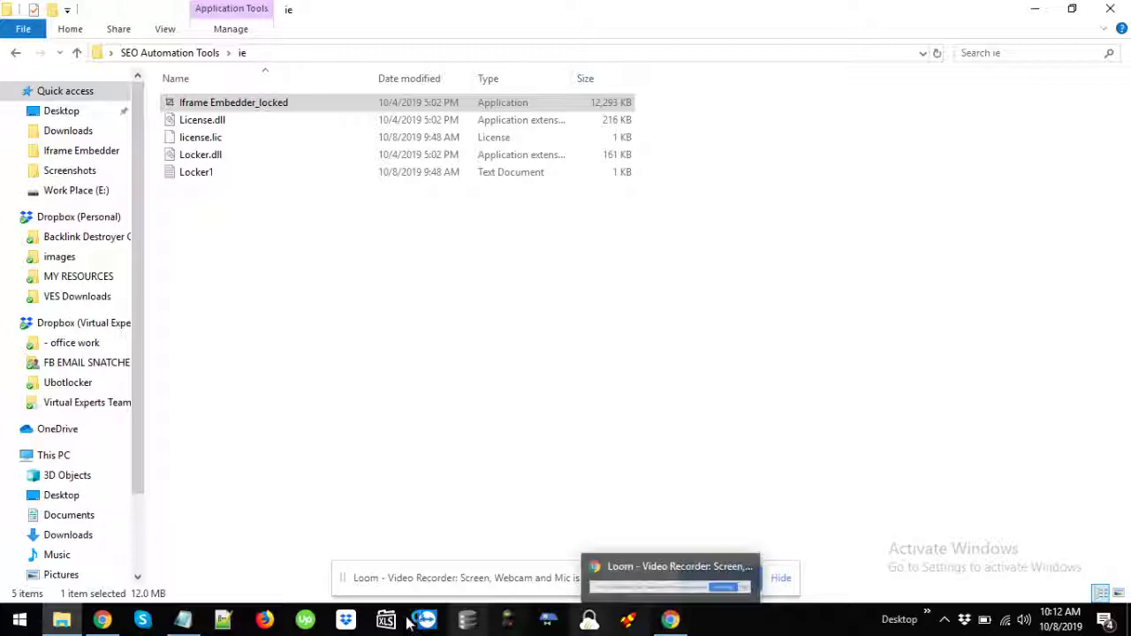
# In the Maps Monster editor, scroll to the Maps Creator video and open its YouTube link in a new tab.
pyautogui.moveTo(103, 620)
pyautogui.click(116, 621)
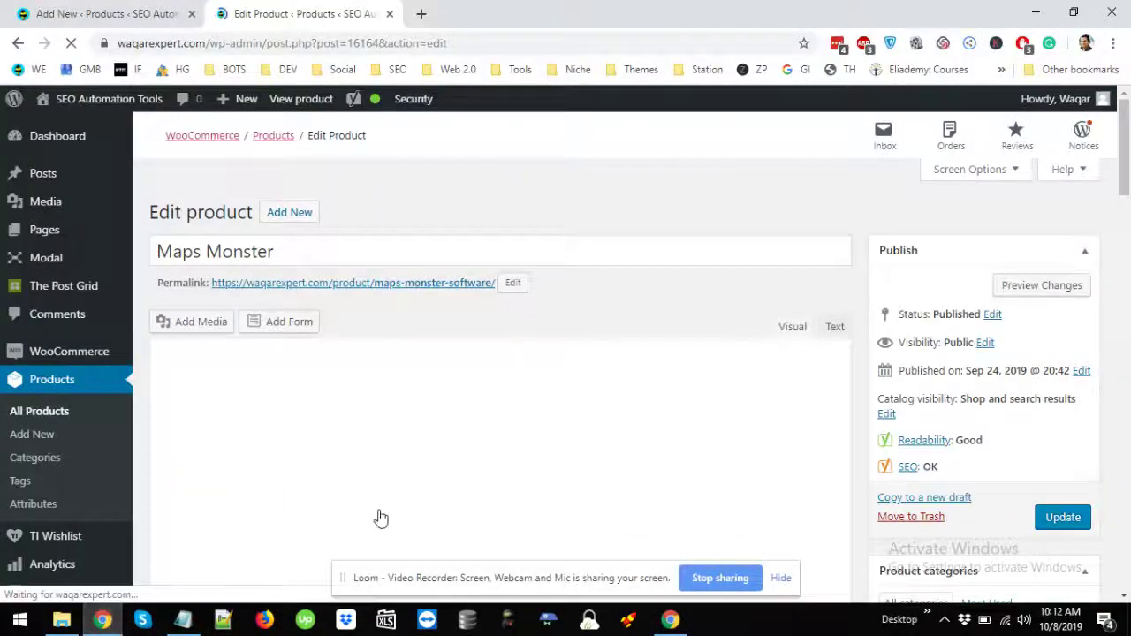
pyautogui.scroll(-2, 446, 357)
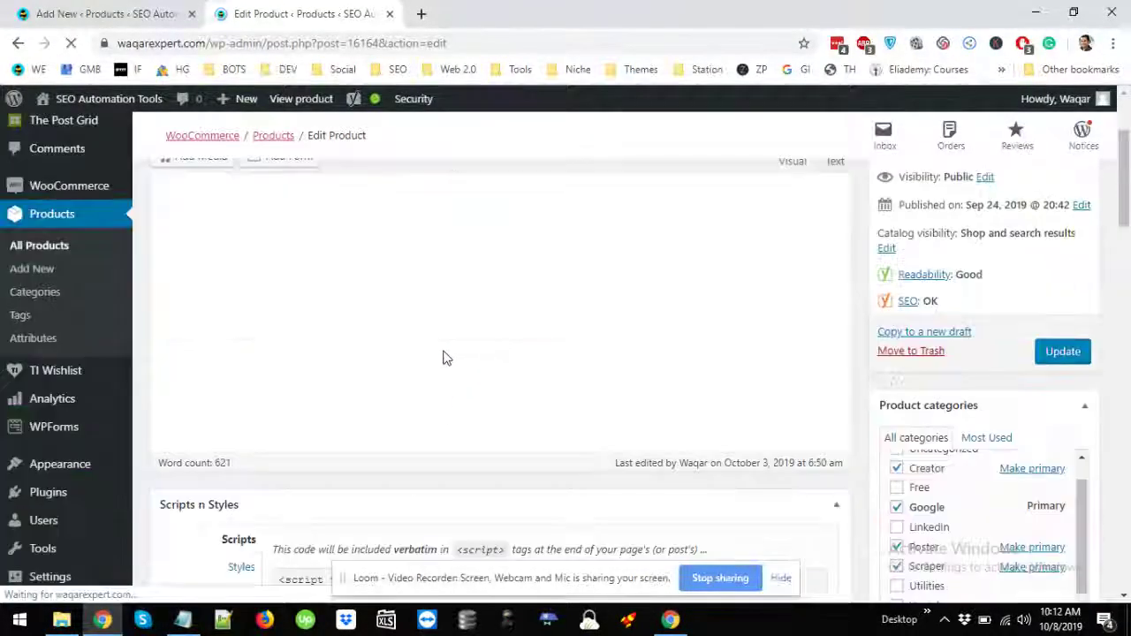
pyautogui.scroll(-2, 477, 415)
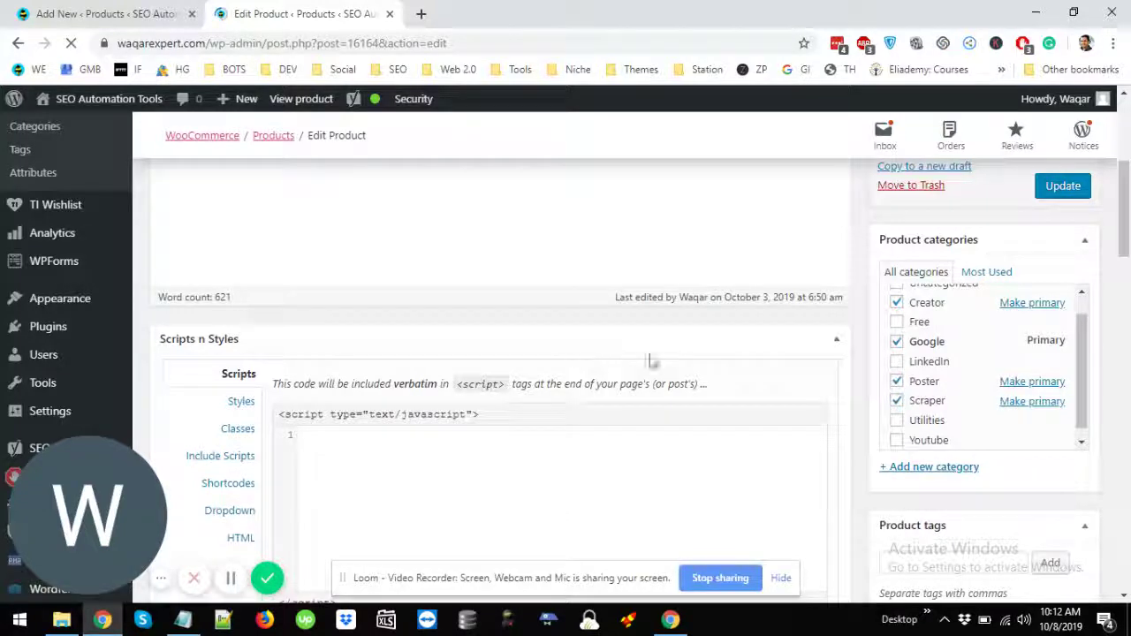
pyautogui.scroll(-4, 623, 318)
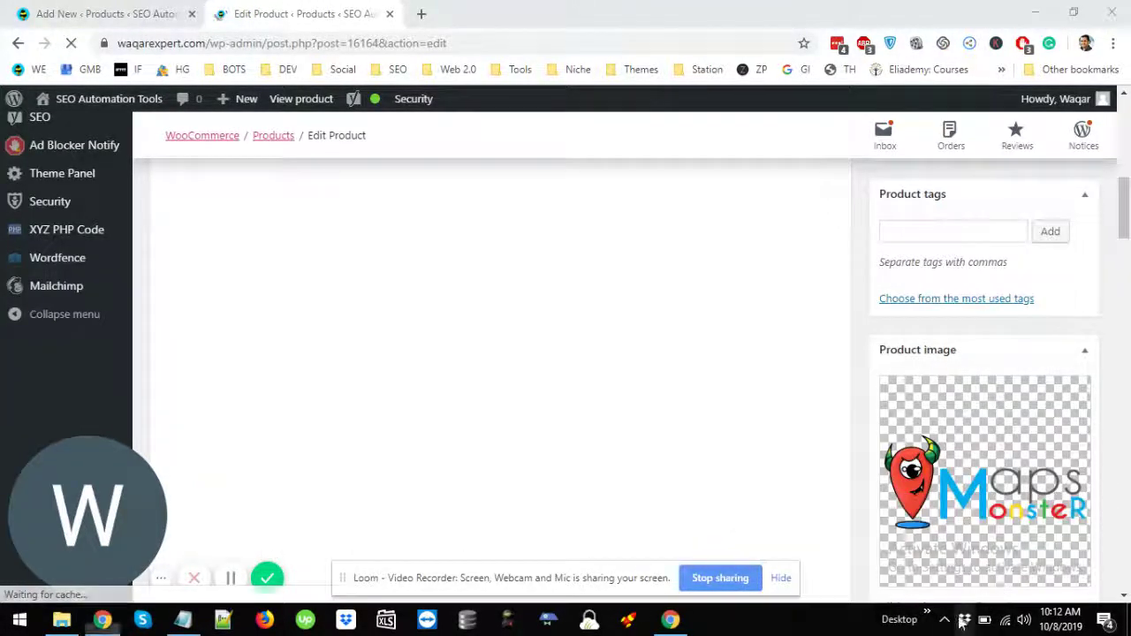
pyautogui.scroll(-2, 600, 417)
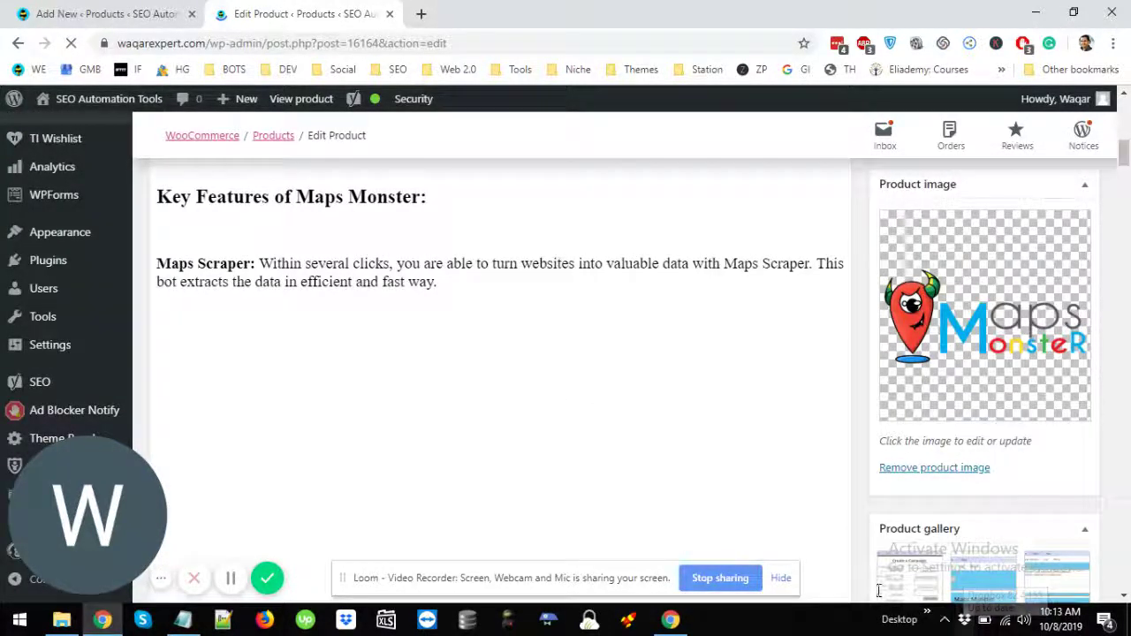
pyautogui.scroll(-3, 480, 400)
pyautogui.scroll(-2, 386, 282)
pyautogui.scroll(-2, 434, 326)
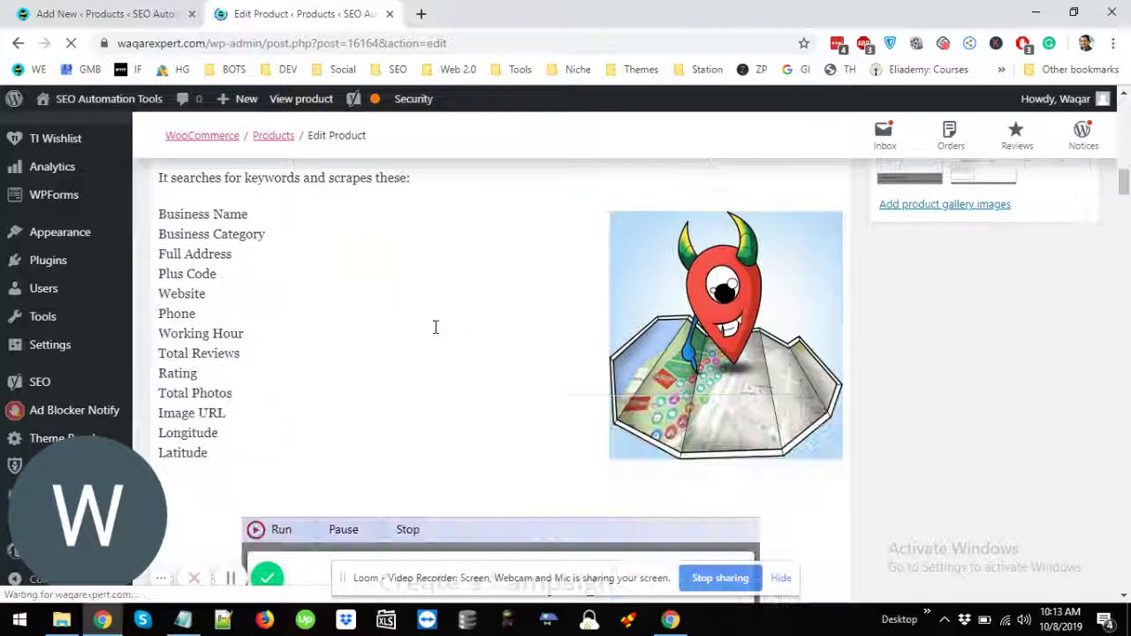
pyautogui.scroll(-1, 618, 346)
pyautogui.scroll(-2, 618, 346)
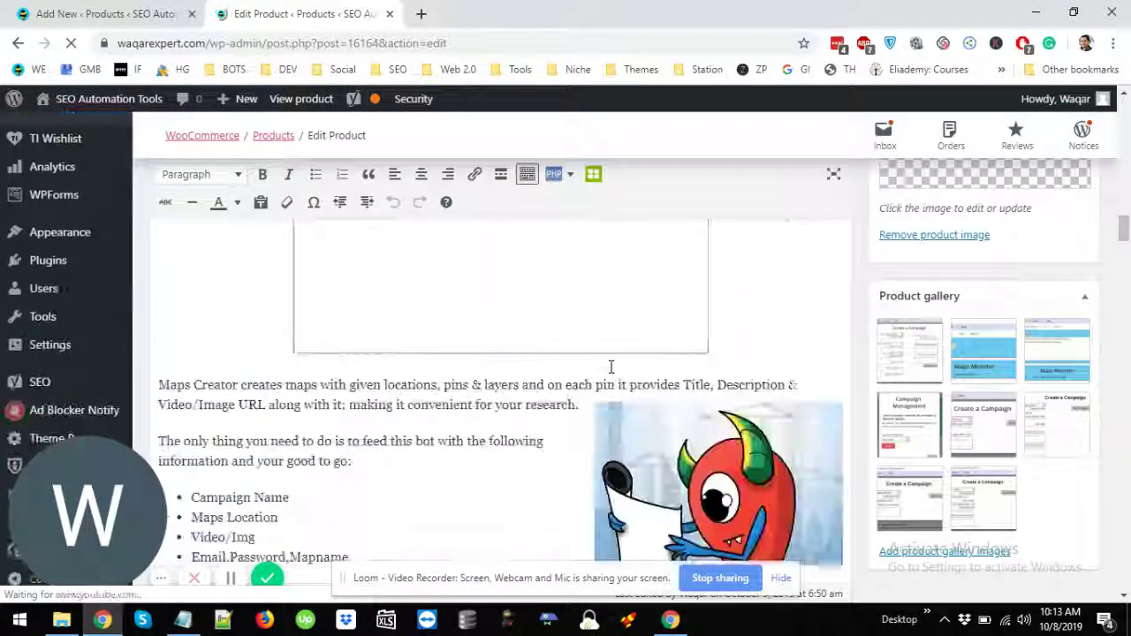
pyautogui.scroll(-3, 609, 366)
pyautogui.scroll(3, 581, 371)
pyautogui.scroll(2, 523, 373)
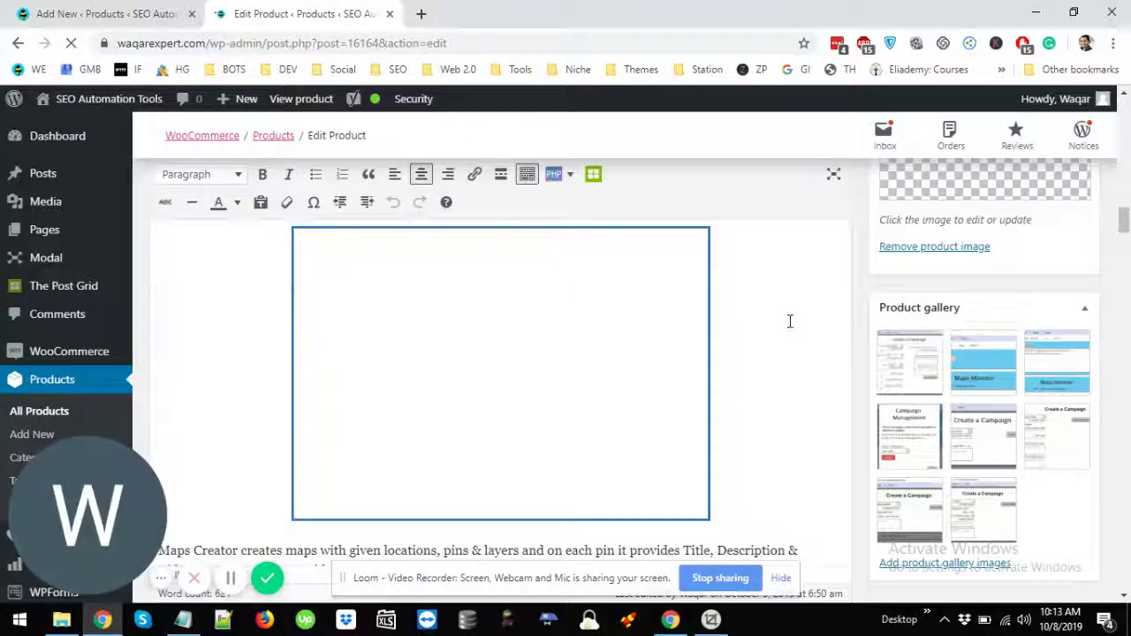
pyautogui.scroll(1, 666, 352)
pyautogui.scroll(1, 698, 371)
pyautogui.scroll(-1, 721, 386)
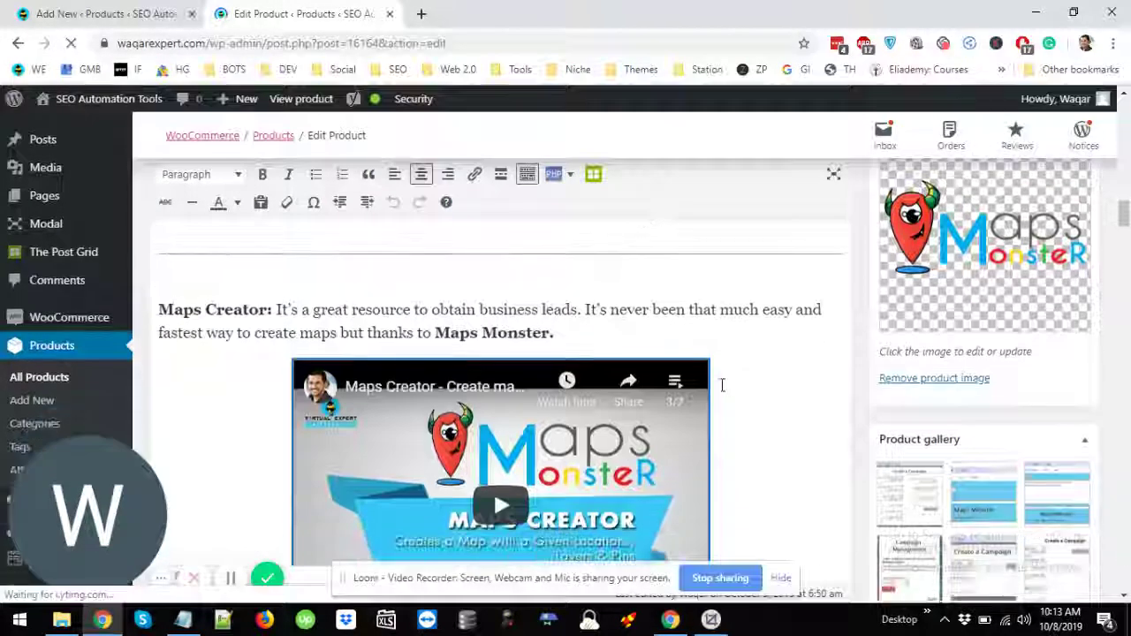
pyautogui.scroll(-1, 722, 386)
pyautogui.rightClick(413, 257)
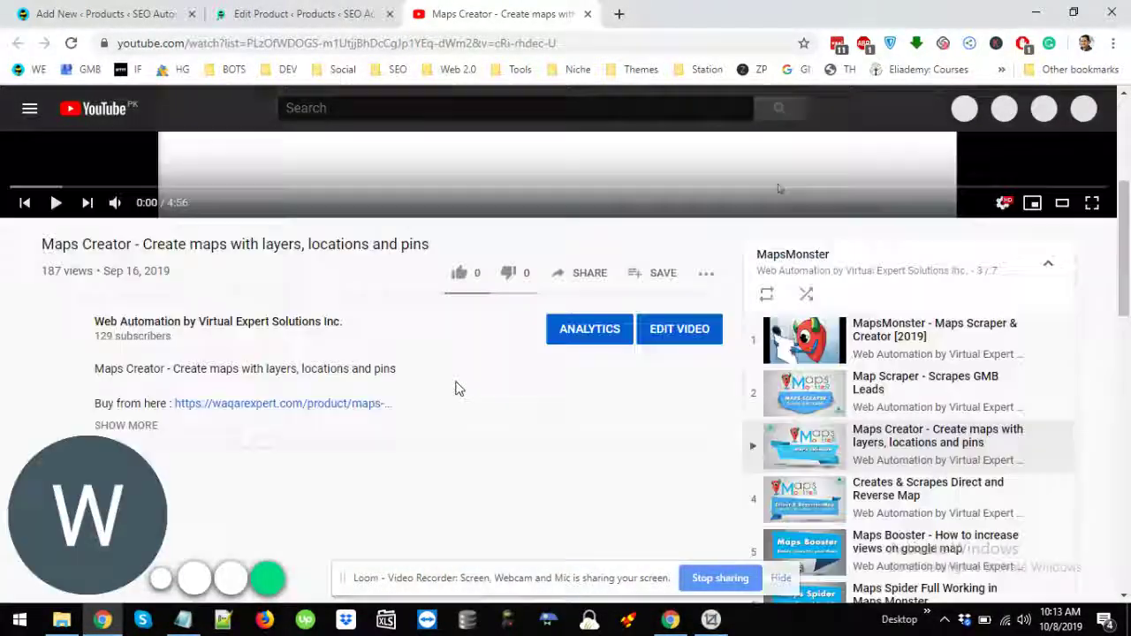
# Play the Map Scraper video from the playlist and check the URL saved in Notepad.
pyautogui.scroll(-3, 601, 393)
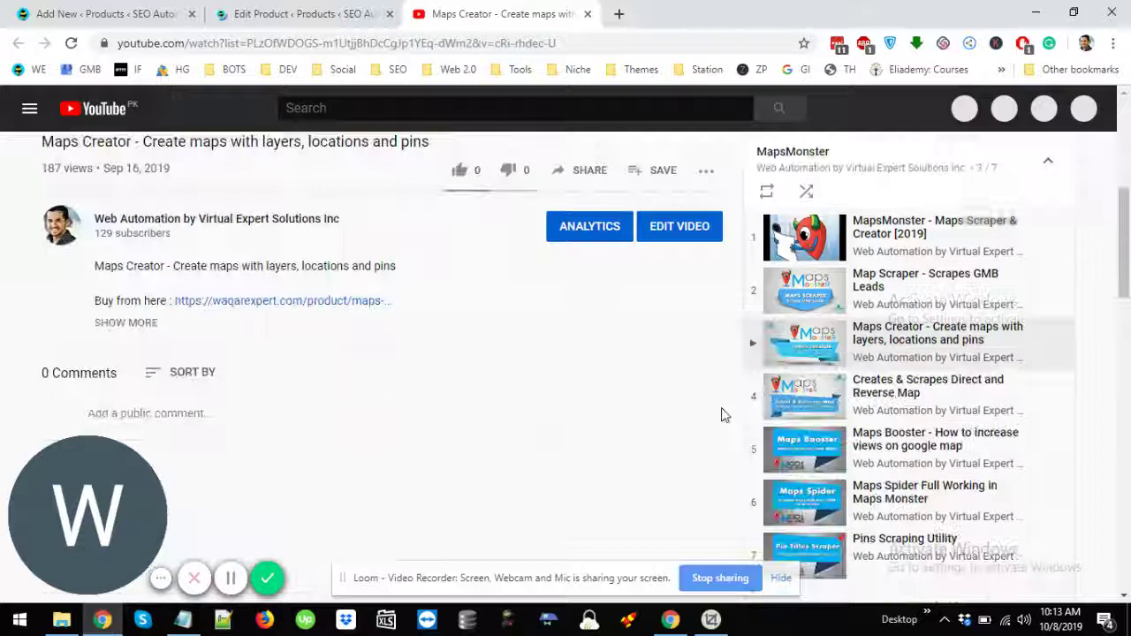
pyautogui.click(862, 285)
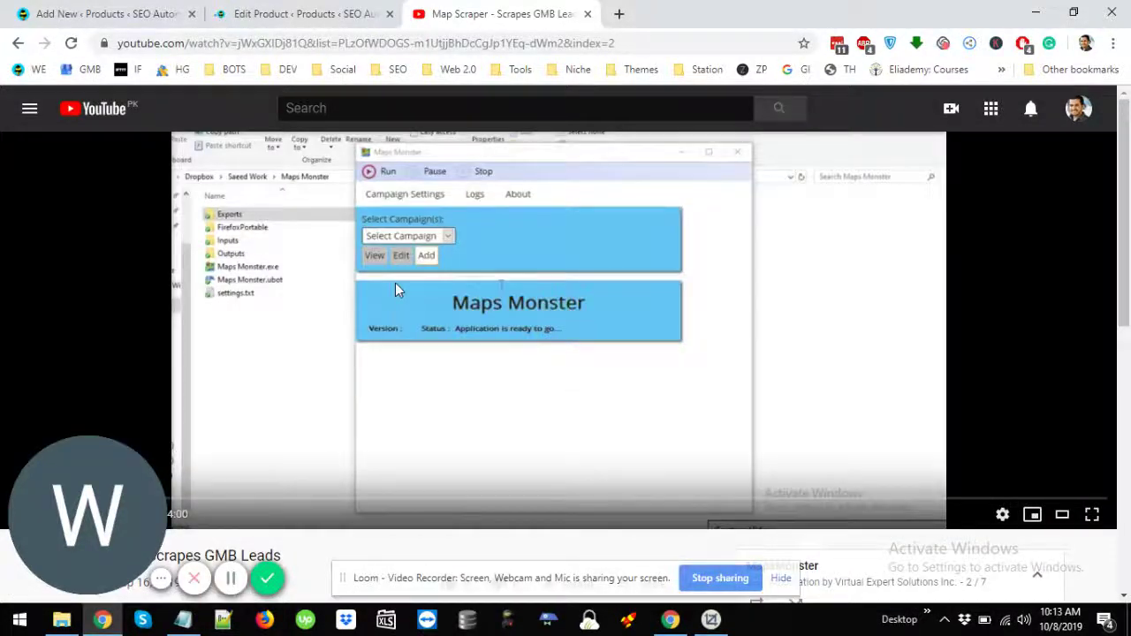
pyautogui.rightClick(395, 283)
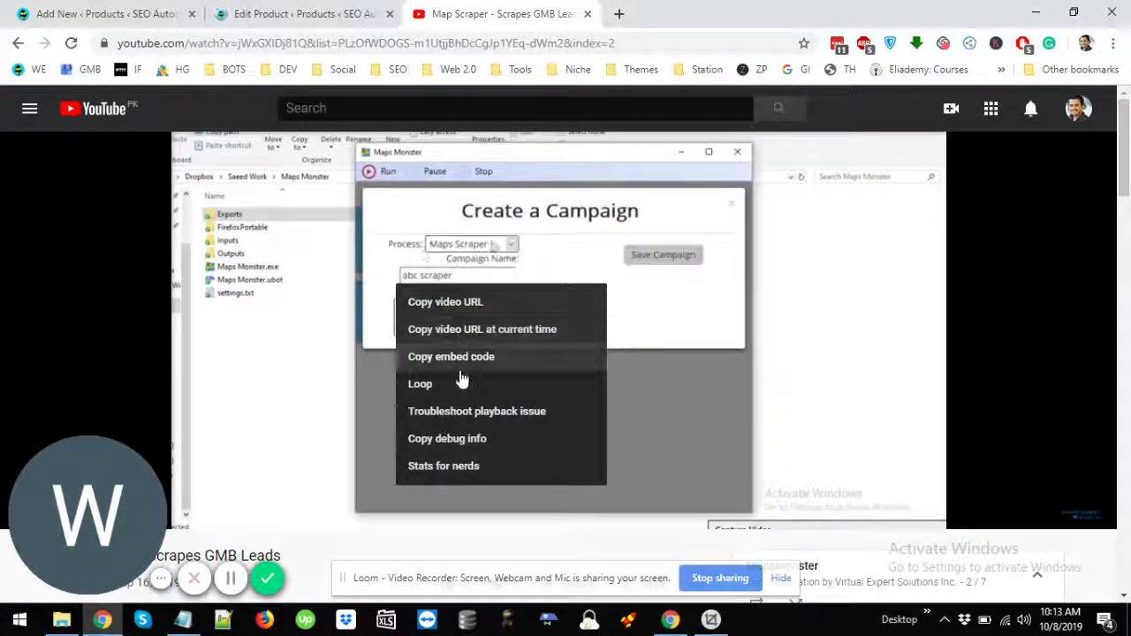
pyautogui.click(447, 303)
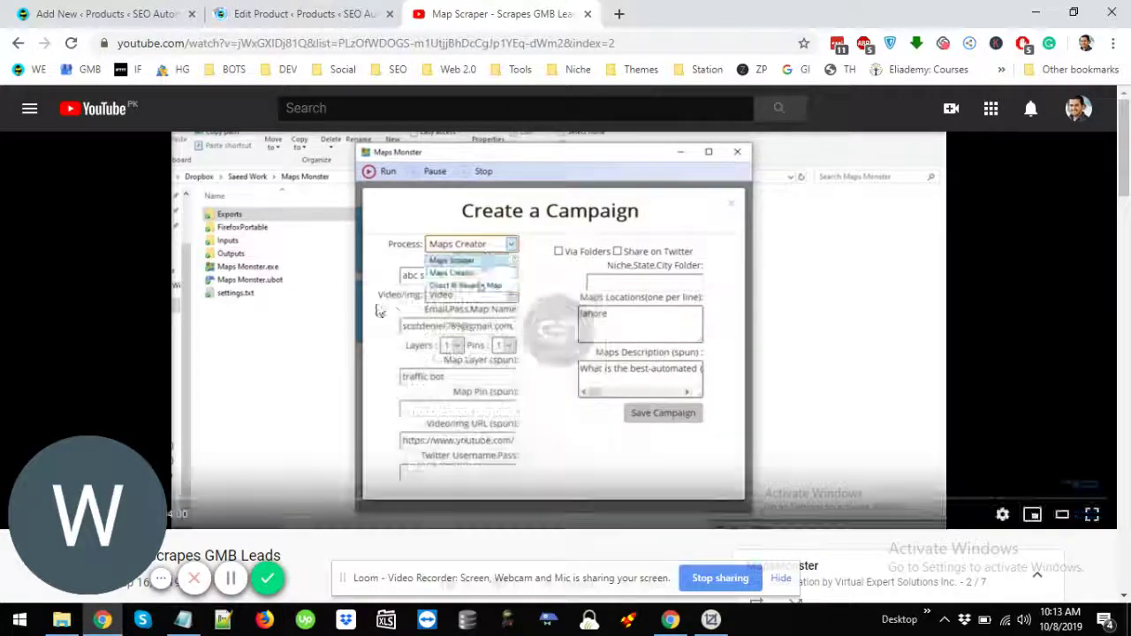
pyautogui.click(182, 620)
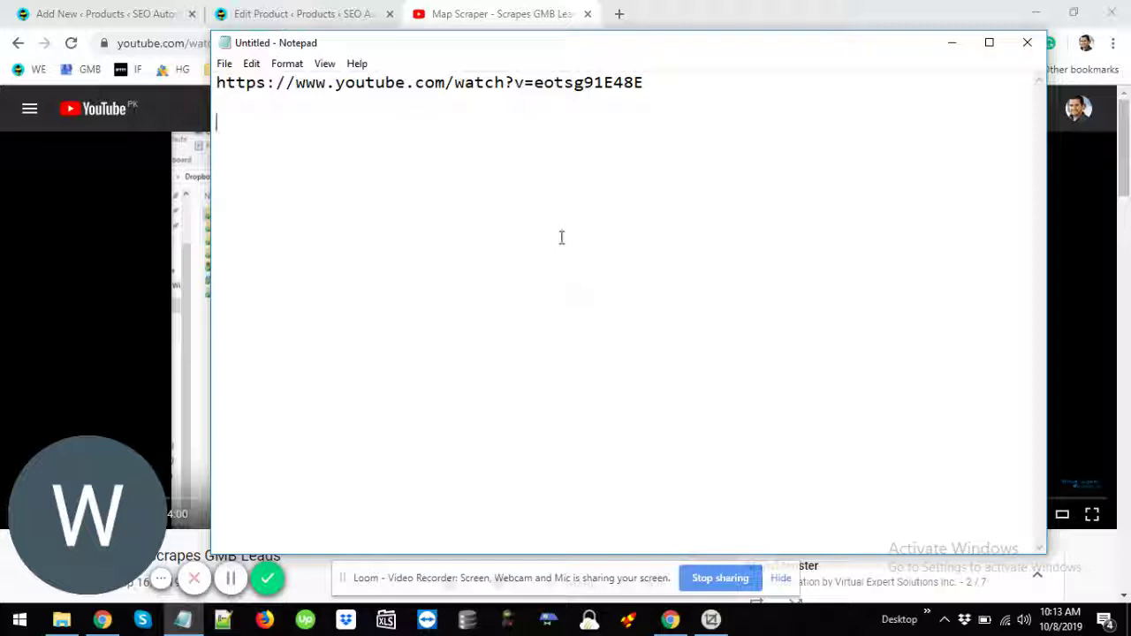
pyautogui.click(458, 7)
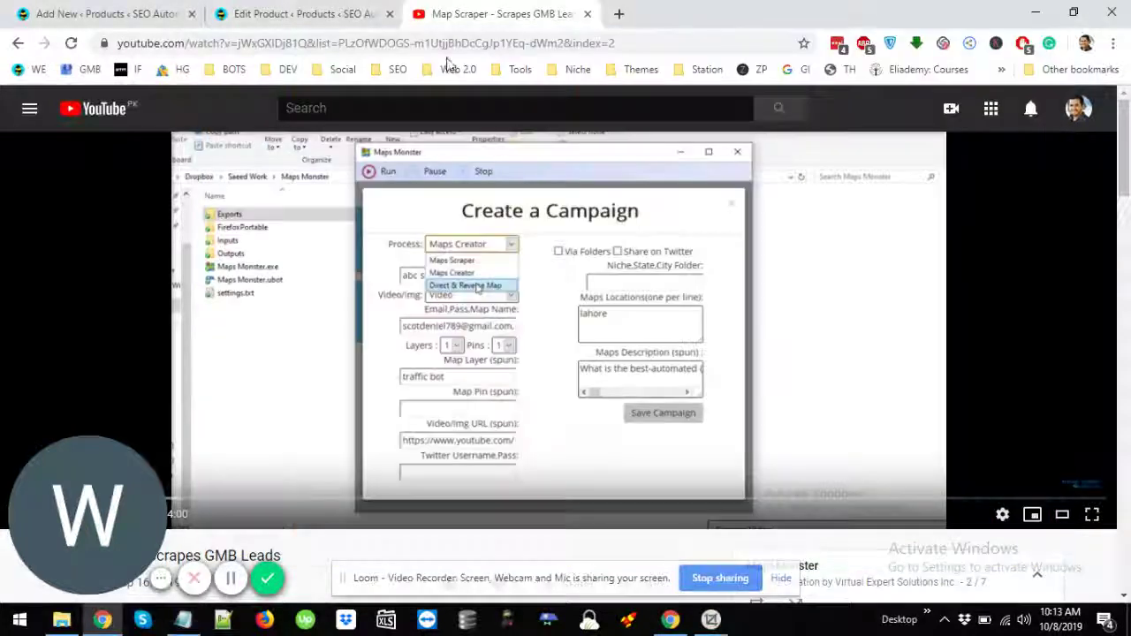
# Paste the Map Scraper video's plain watch URL into Iframe Embedder's URLs box.
pyautogui.click(249, 44)
pyautogui.click(309, 49)
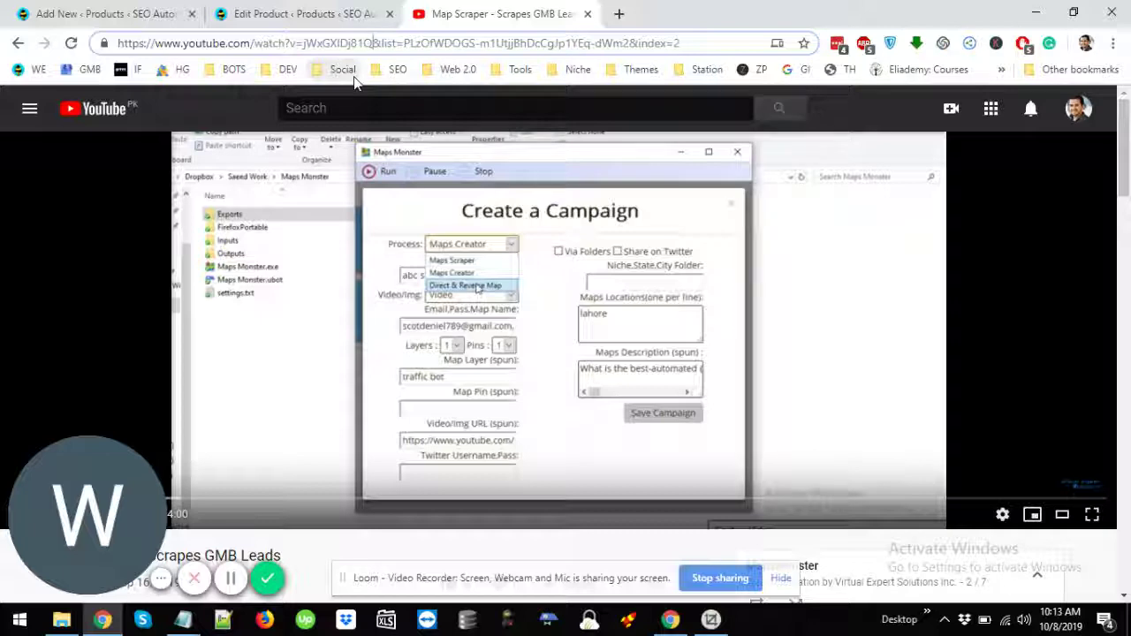
pyautogui.hotkey('shift', 'Home')
pyautogui.hotkey('ctrl', 'c')
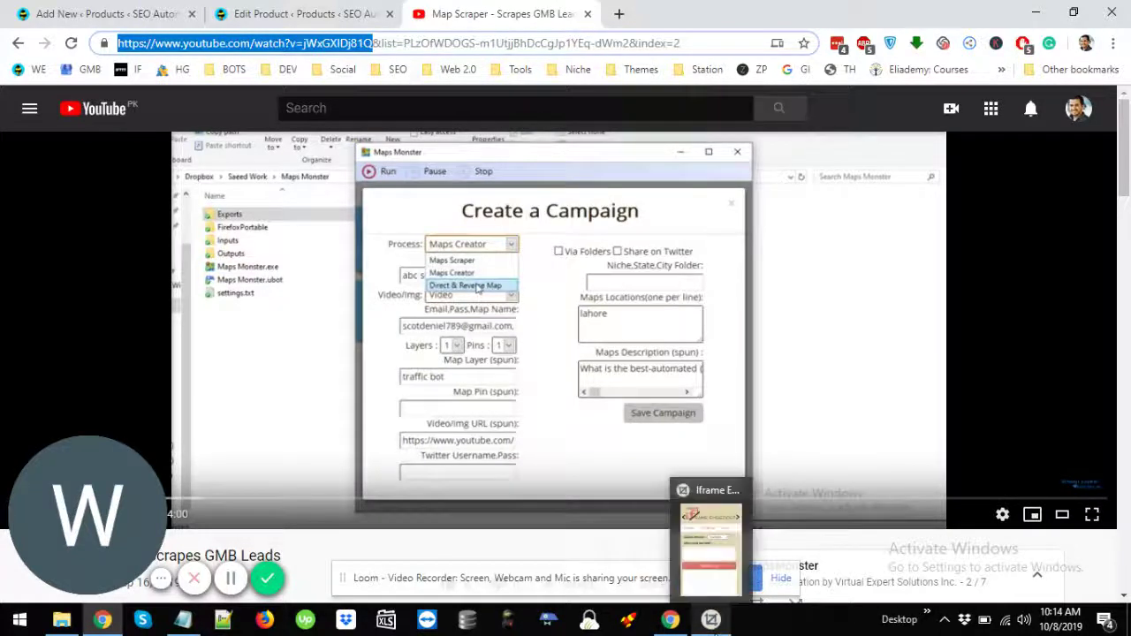
pyautogui.click(710, 619)
pyautogui.click(572, 332)
pyautogui.hotkey('ctrl', 'v')
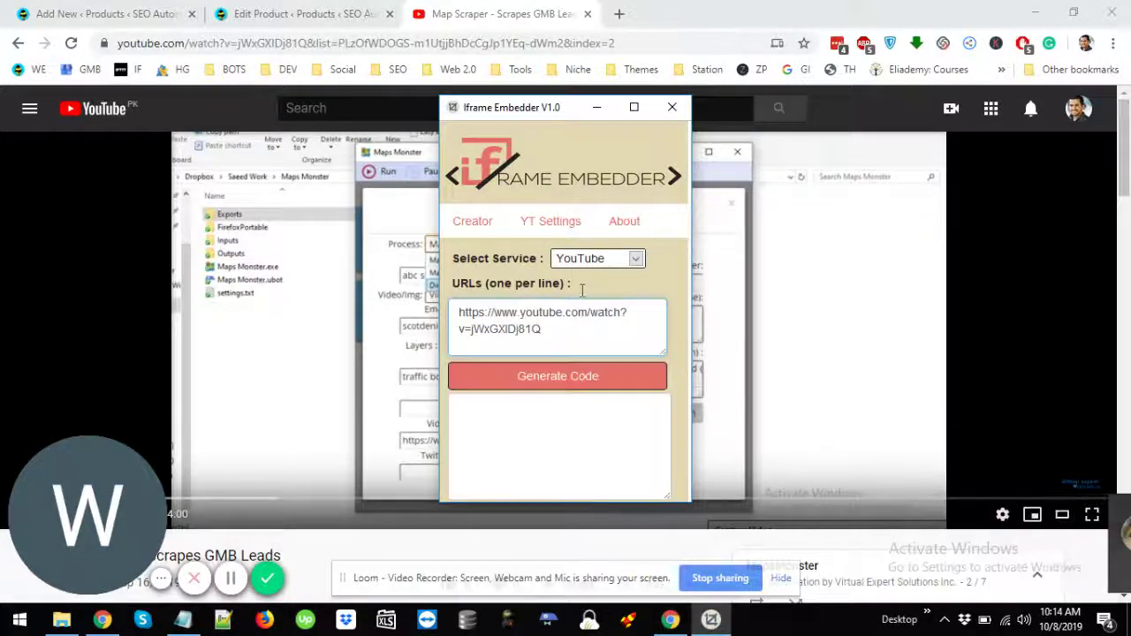
# Generate responsive embed code for the video, copy it, and return to the product editor.
pyautogui.click(557, 376)
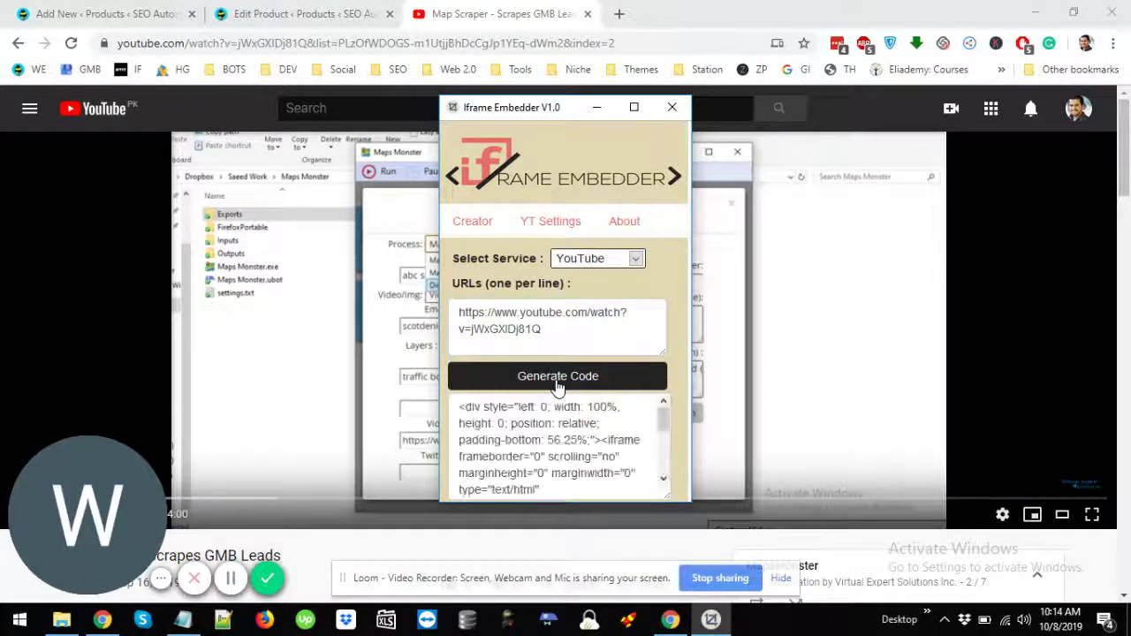
pyautogui.click(548, 454)
pyautogui.click(344, 15)
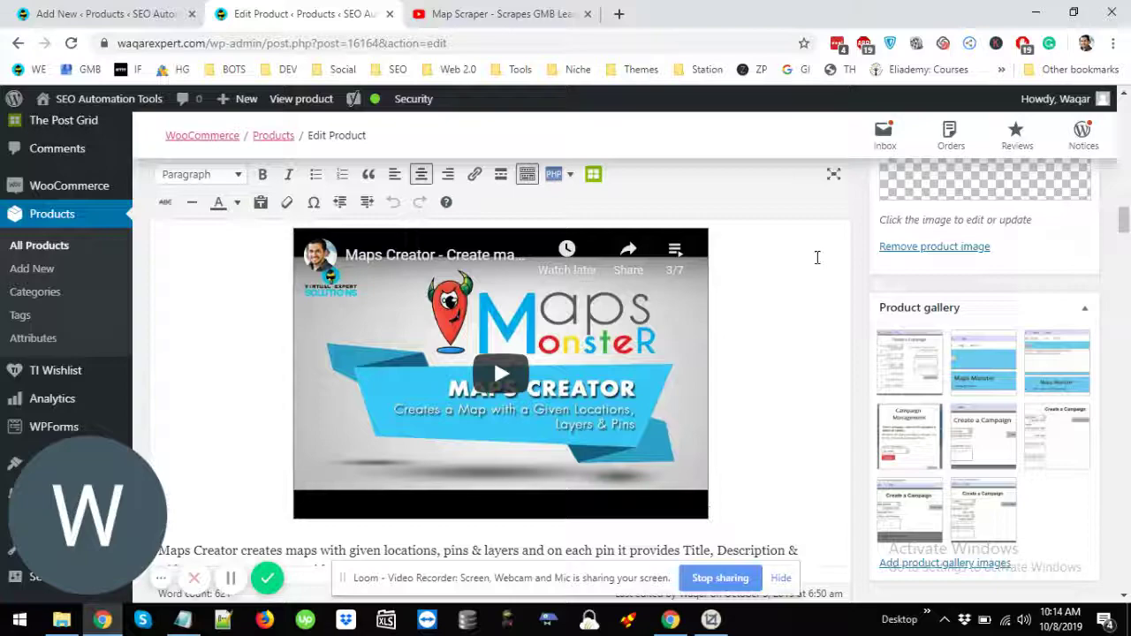
# Switch the Maps Monster description to the Text tab and scroll past the Direct & Reverse Map list.
pyautogui.scroll(3, 942, 303)
pyautogui.scroll(3, 1006, 332)
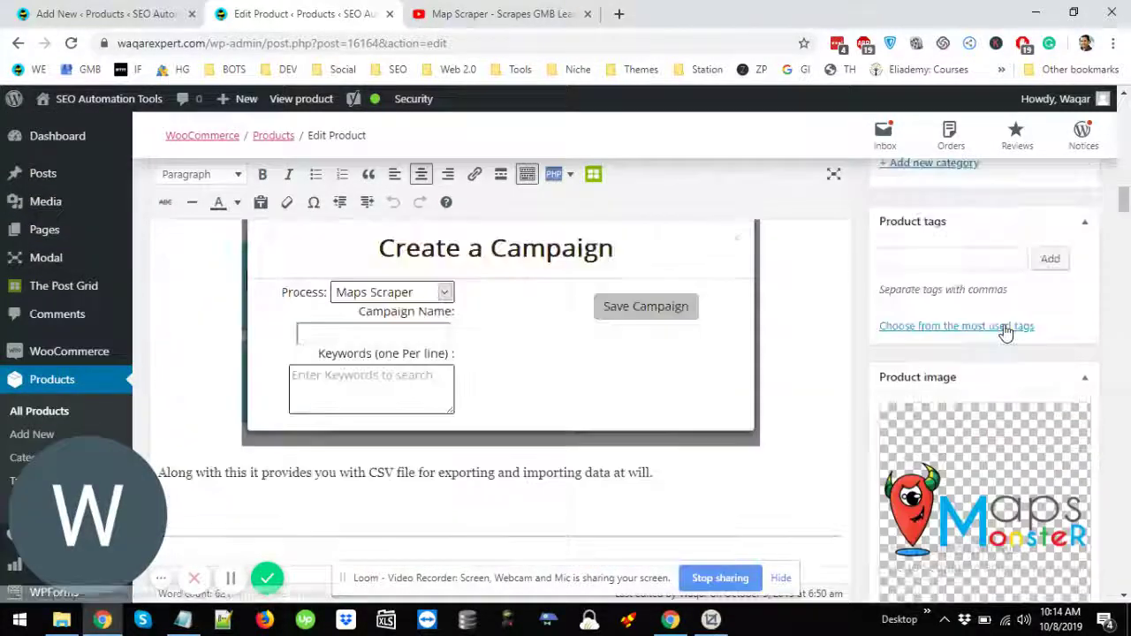
pyautogui.scroll(5, 1005, 331)
pyautogui.scroll(5, 1005, 331)
pyautogui.scroll(5, 1005, 331)
pyautogui.scroll(3, 833, 347)
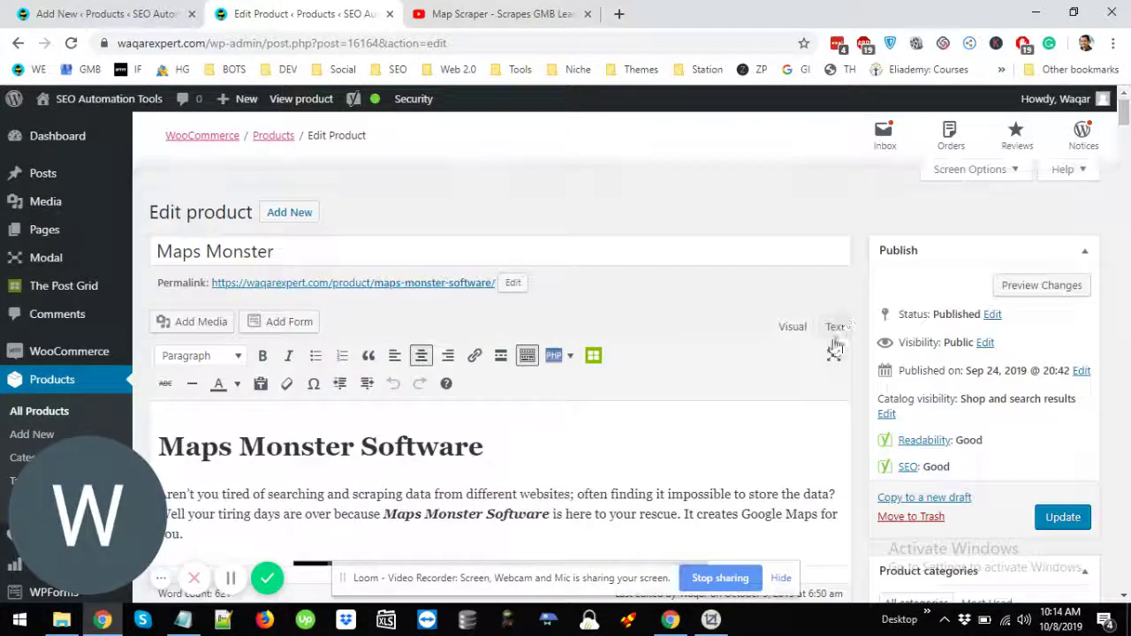
pyautogui.click(835, 326)
pyautogui.scroll(-5, 777, 384)
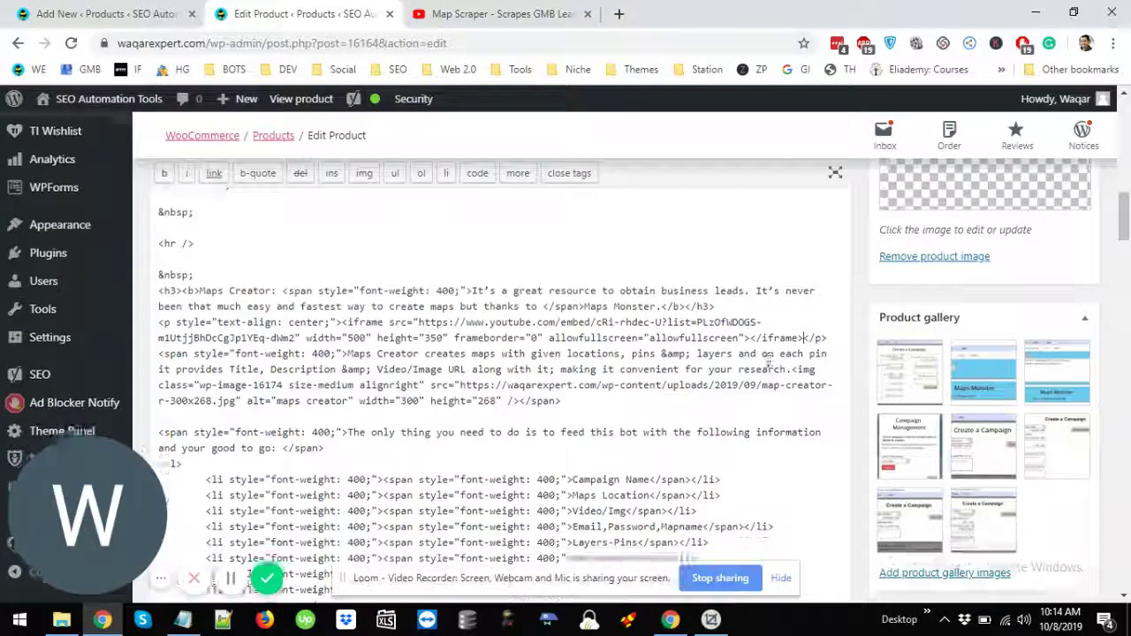
pyautogui.scroll(-3, 767, 365)
pyautogui.scroll(-3, 766, 362)
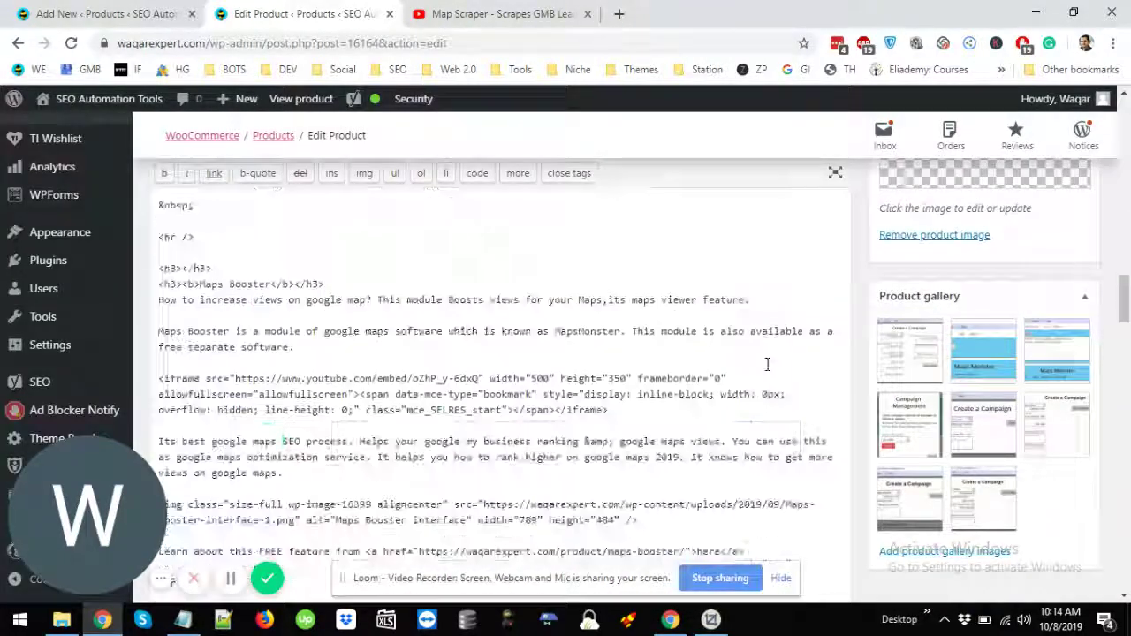
pyautogui.scroll(-1, 767, 356)
pyautogui.scroll(-3, 765, 358)
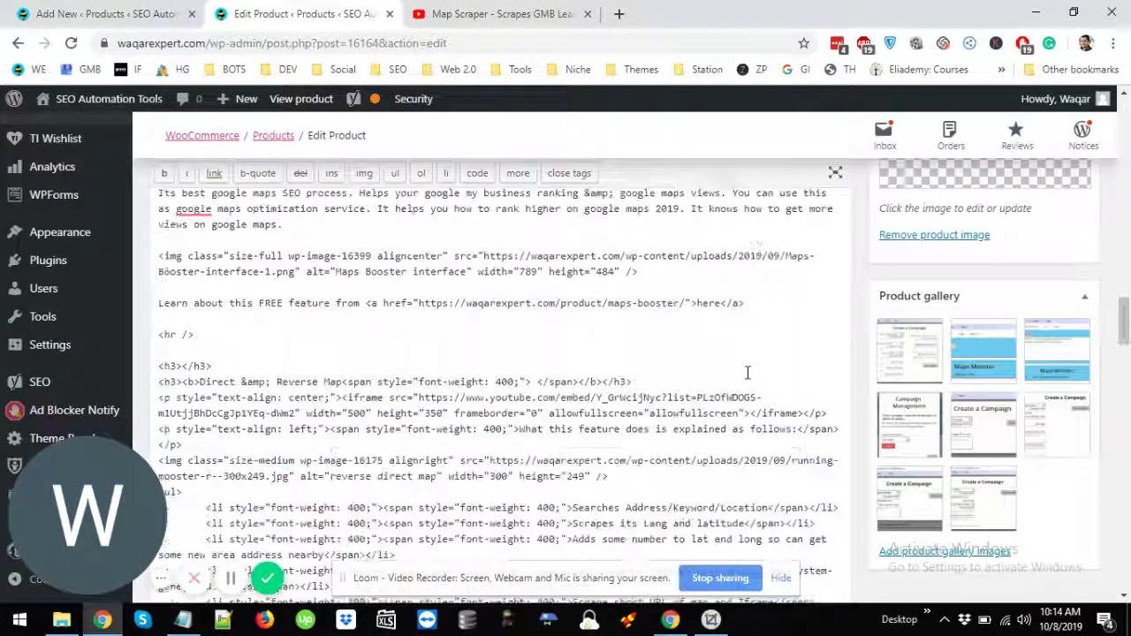
pyautogui.scroll(-2, 760, 362)
pyautogui.scroll(-3, 751, 371)
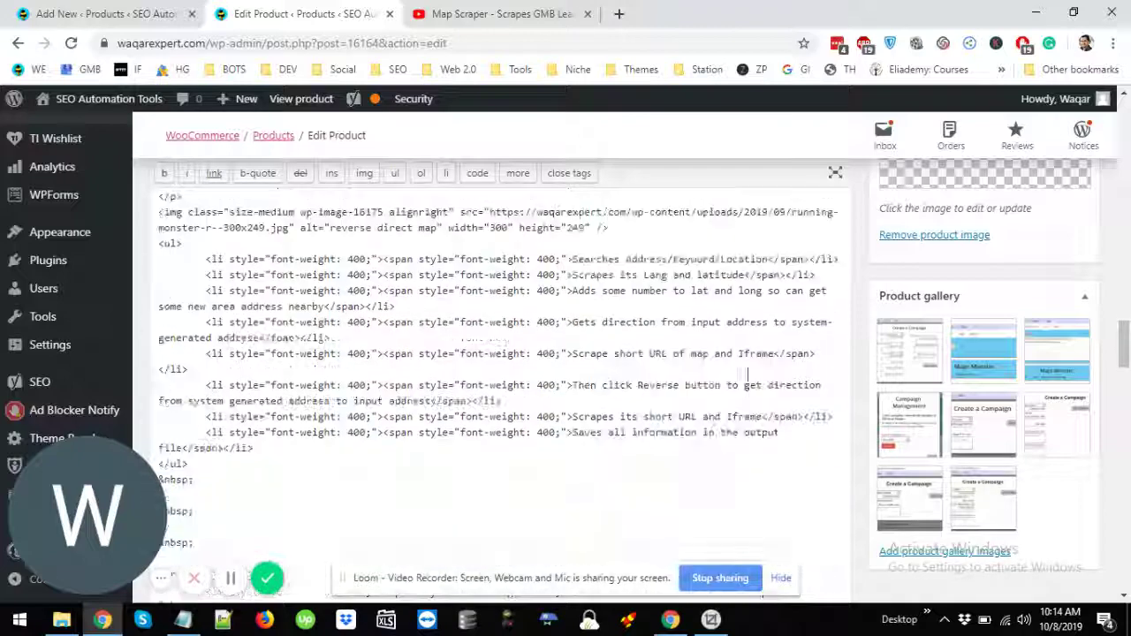
# Paste the embed code into the Notepad note and select the video ID jWxGXIDj81Q.
pyautogui.click(183, 619)
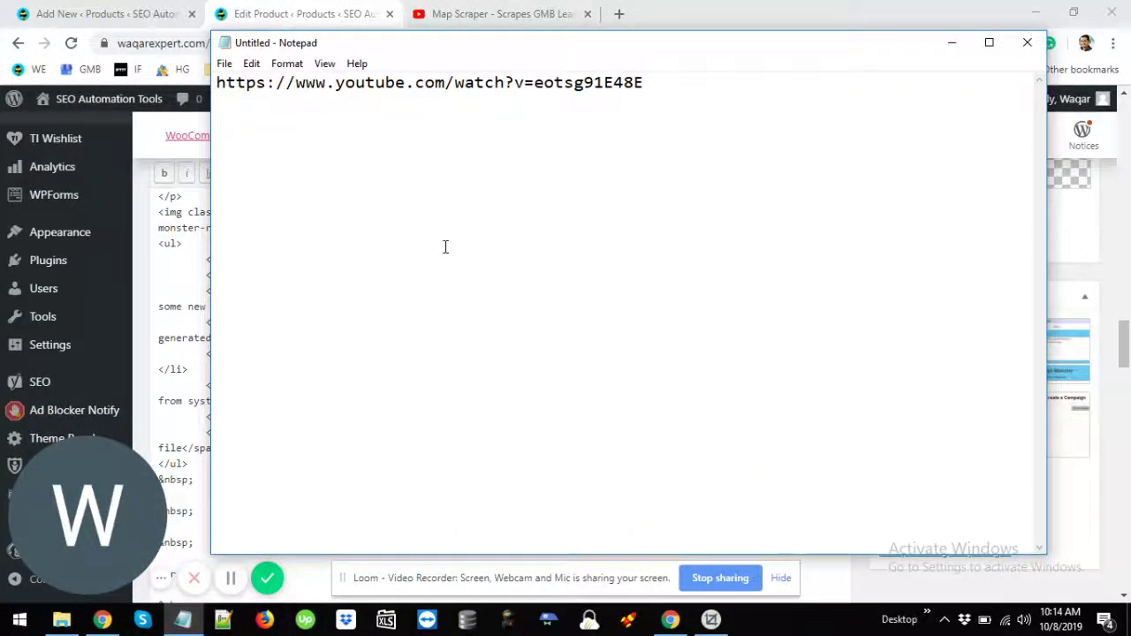
pyautogui.write('<div style="left: 0; width: 100%; height: 0; position: relative; padding-bottom: 56.25%;"><iframe frameborder="0" scrolling="no" marginheight="0" marginwidth="0" type="text/html" src="https://www.youtube.com/embed/jWxGXIDj81Q?autoplay=1&fs=1&iv_load_policy=1&showinfo=1&rel=1&cc_load_policy=1" style="border: 0; top: 0; left: 0; width: 100%; height: 100%; position: absolute;" allowfullscreen allow="encrypted-media; accelerometer; gyroscope; picture-in-picture"></iframe></div>')
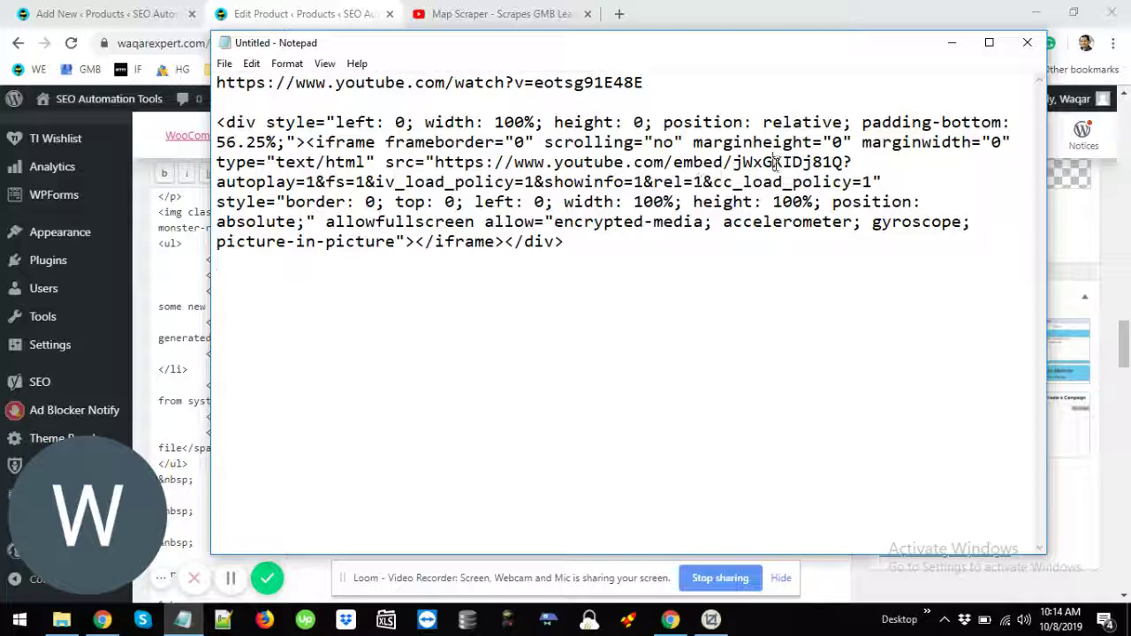
pyautogui.doubleClick(775, 162)
pyautogui.click(774, 161)
pyautogui.moveTo(735, 161); pyautogui.dragTo(845, 162)
pyautogui.hotkey('ctrl', 'c')
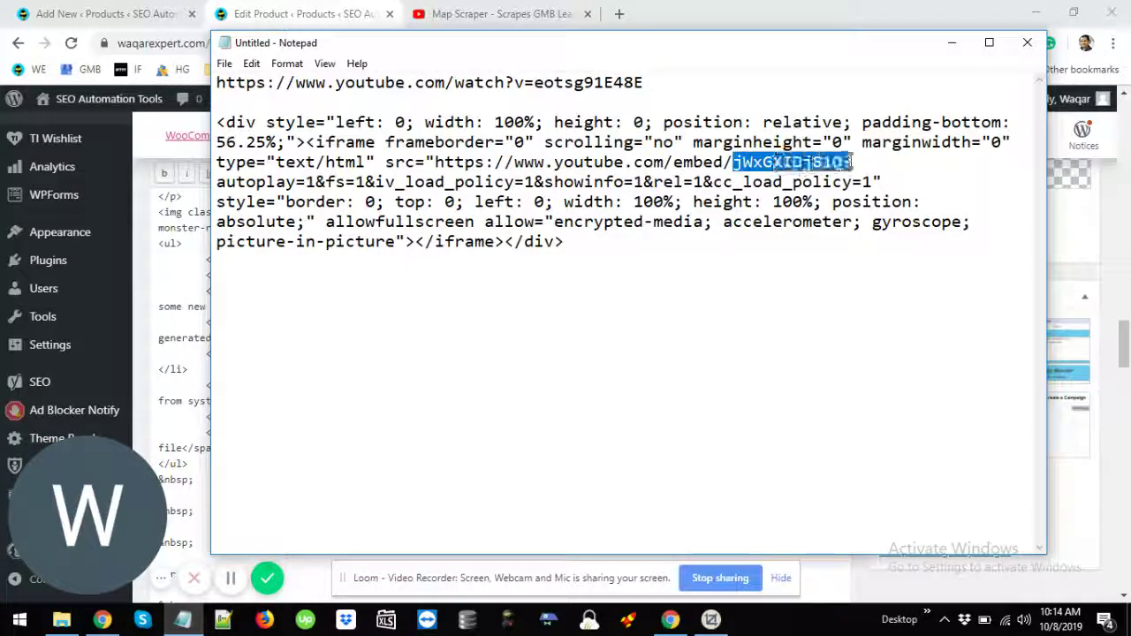
# Find jWxGXIDj81Q in the product HTML, then copy the full embed code block from Notepad.
pyautogui.click(208, 279)
pyautogui.hotkey('ctrl', 'f')
pyautogui.hotkey('ctrl', 'v')
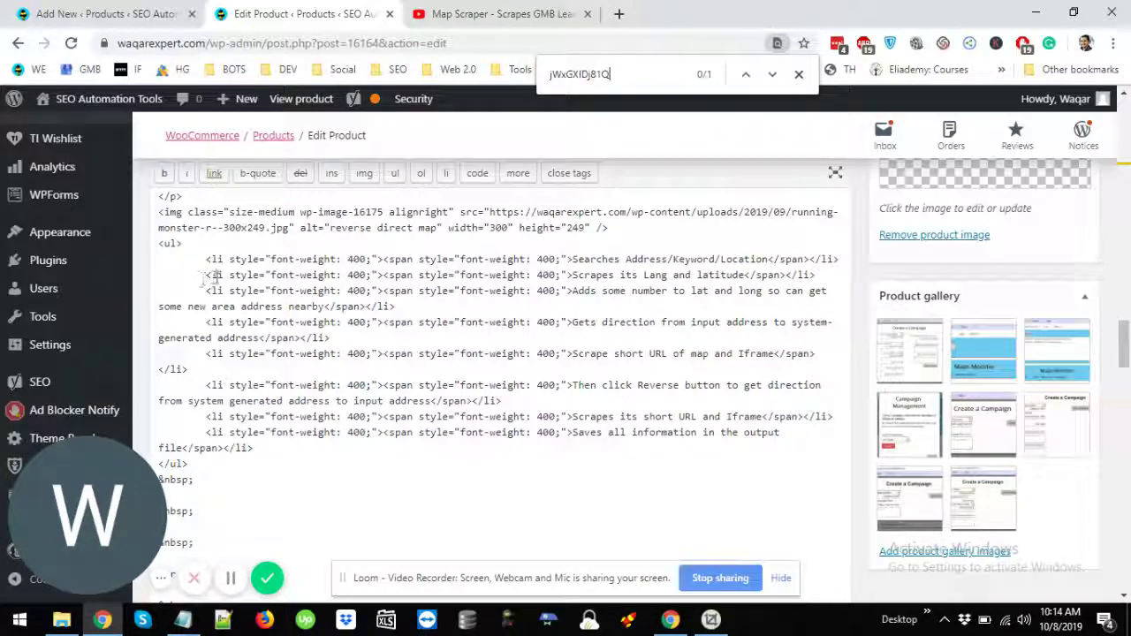
pyautogui.press('Return')
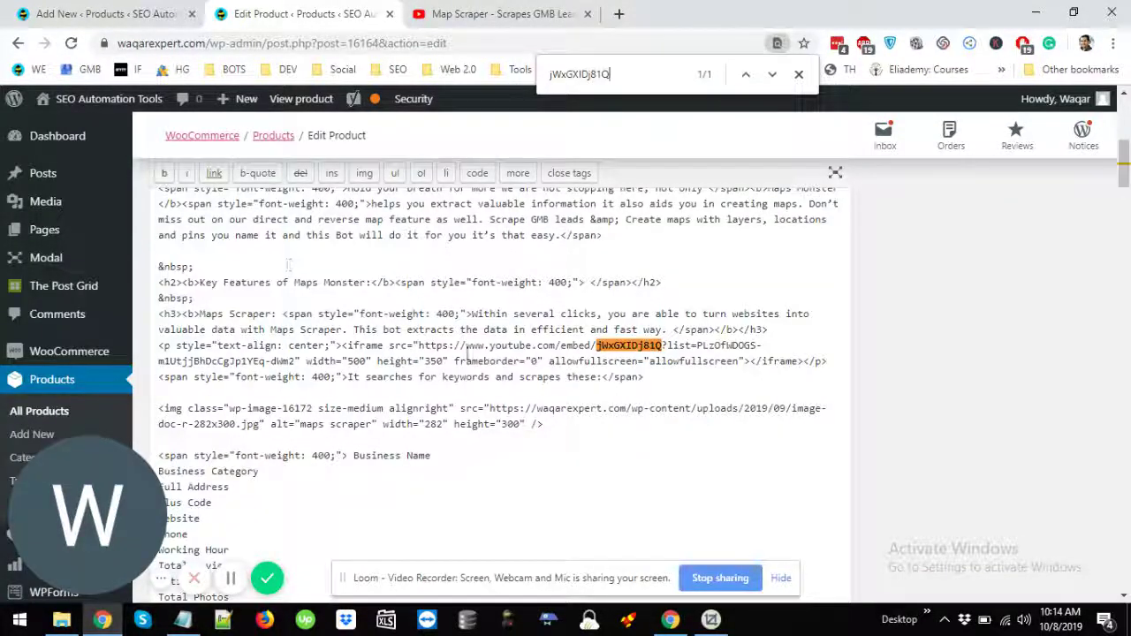
pyautogui.click(183, 618)
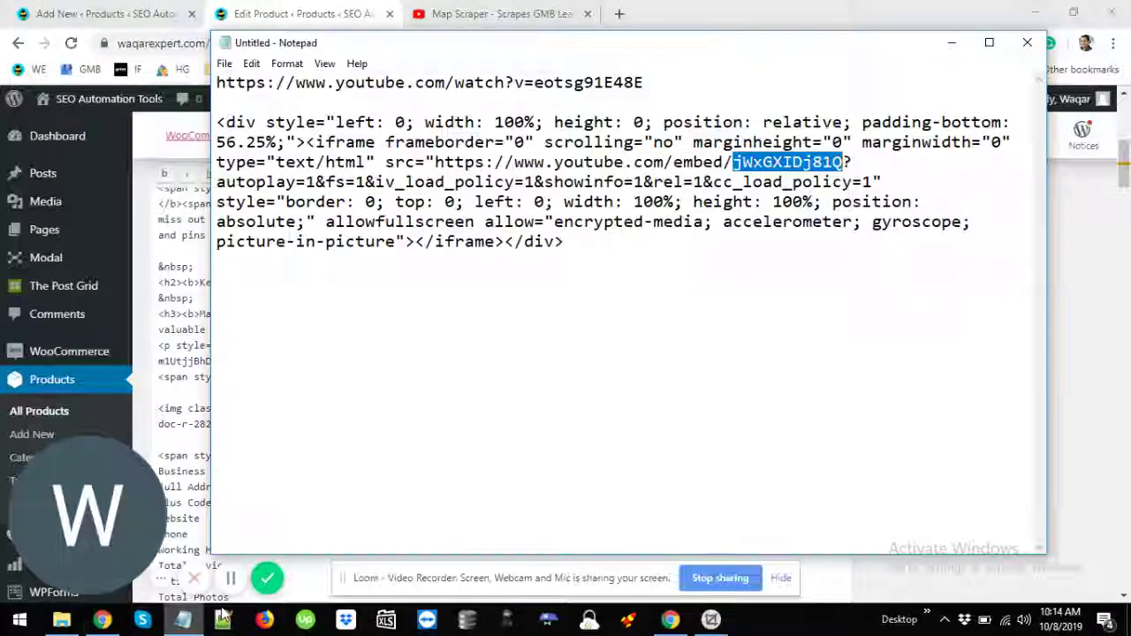
pyautogui.moveTo(551, 261); pyautogui.dragTo(216, 121)
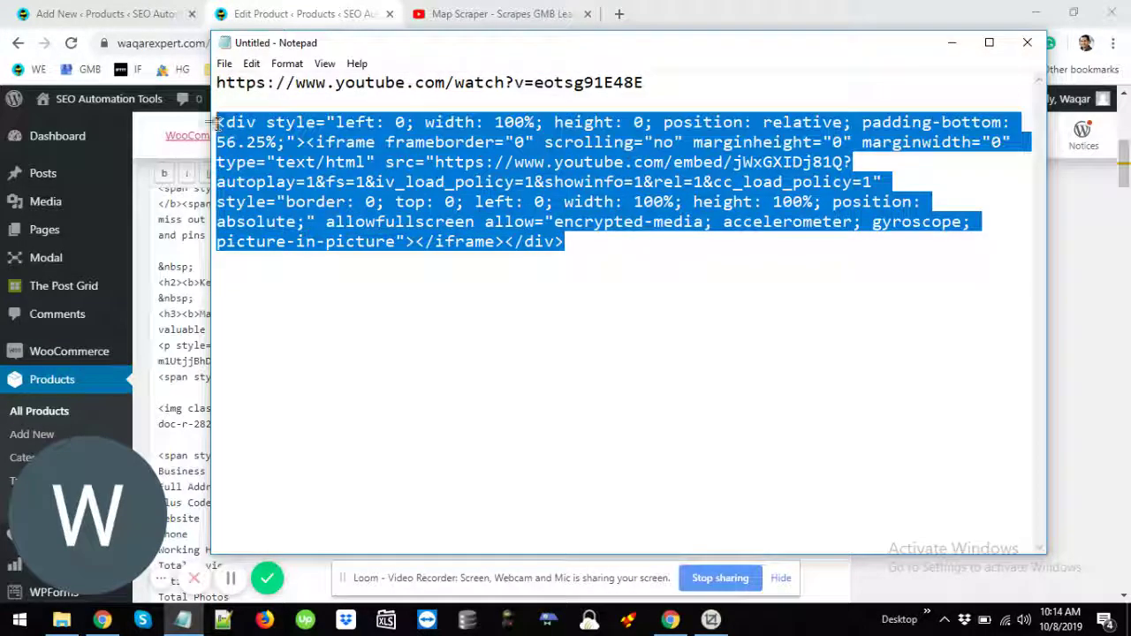
pyautogui.click(186, 84)
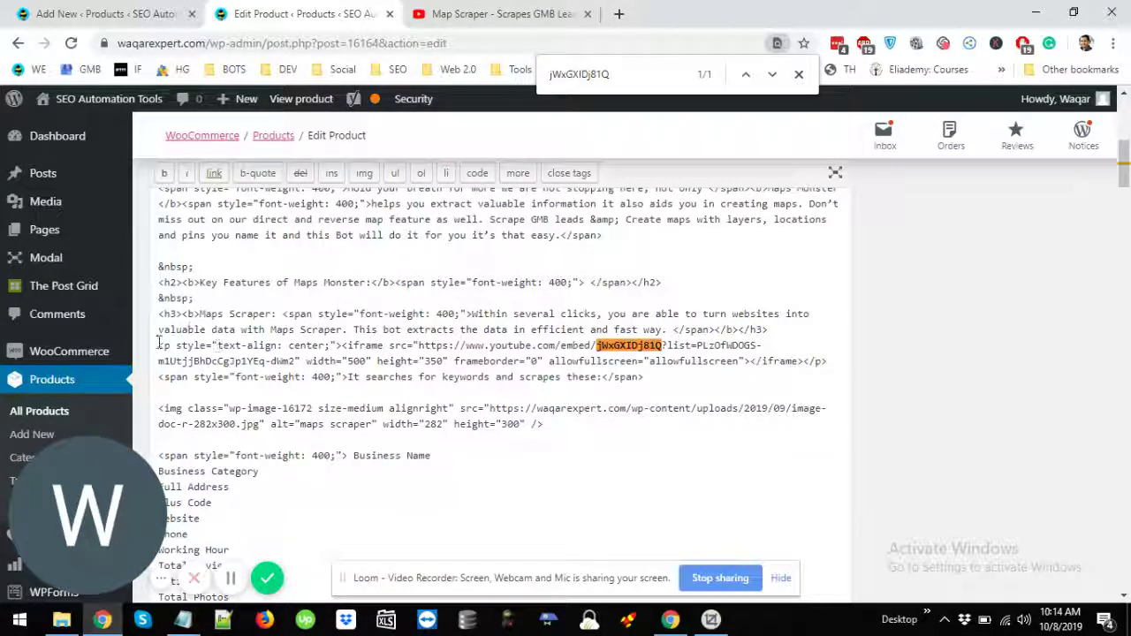
# Replace the old jWxGXIDj81Q iframe with the responsive embed code, putting it and </p> on separate lines.
pyautogui.moveTo(159, 346); pyautogui.dragTo(611, 389)
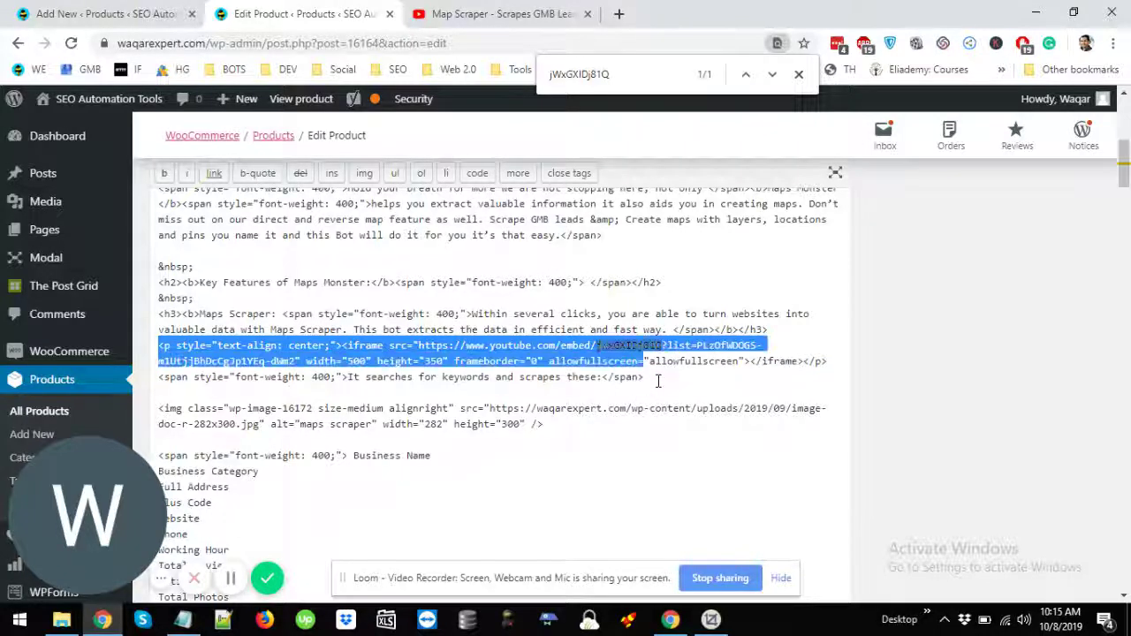
pyautogui.click(657, 381)
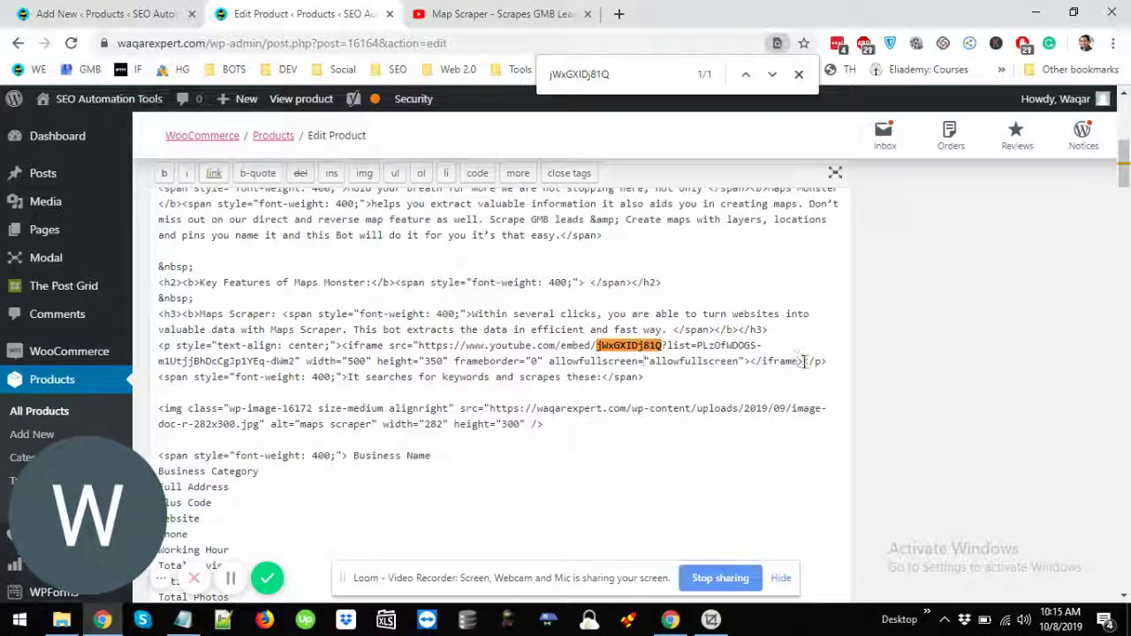
pyautogui.moveTo(803, 363); pyautogui.dragTo(353, 346)
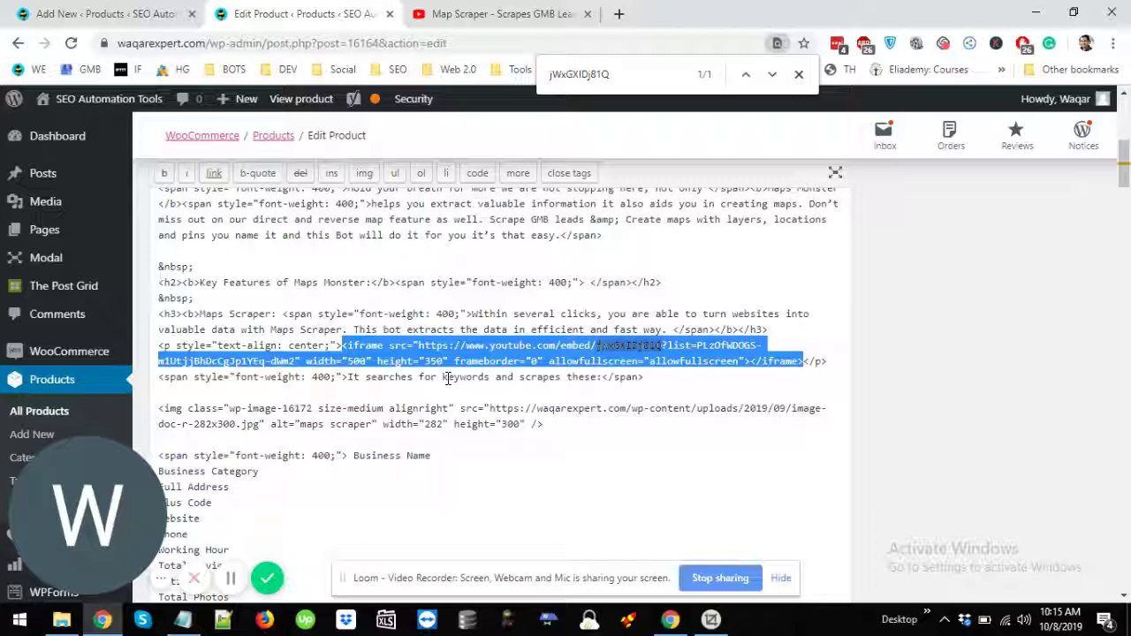
pyautogui.write('<div style="left: 0; width: 100%; height: 0; position: relative; padding-bottom: 56.25%;"><iframe frameborder="0" scrolling="no" marginheight="0" marginwidth="0"  type="text/html" src="https://www.youtube.com/embed/jWxGXIDj81Q?autoplay=1&fs=1&iv_load_policy=1&showinfo=1&rel=1&cc_load_policy=1" style="border: 0; top: 0; left: 0; width: 100%; height: 100%; position: absolute;" allowfullscreen allow="encrypted-media; accelerometer; gyroscope; picture-in-picture"></iframe></div>')
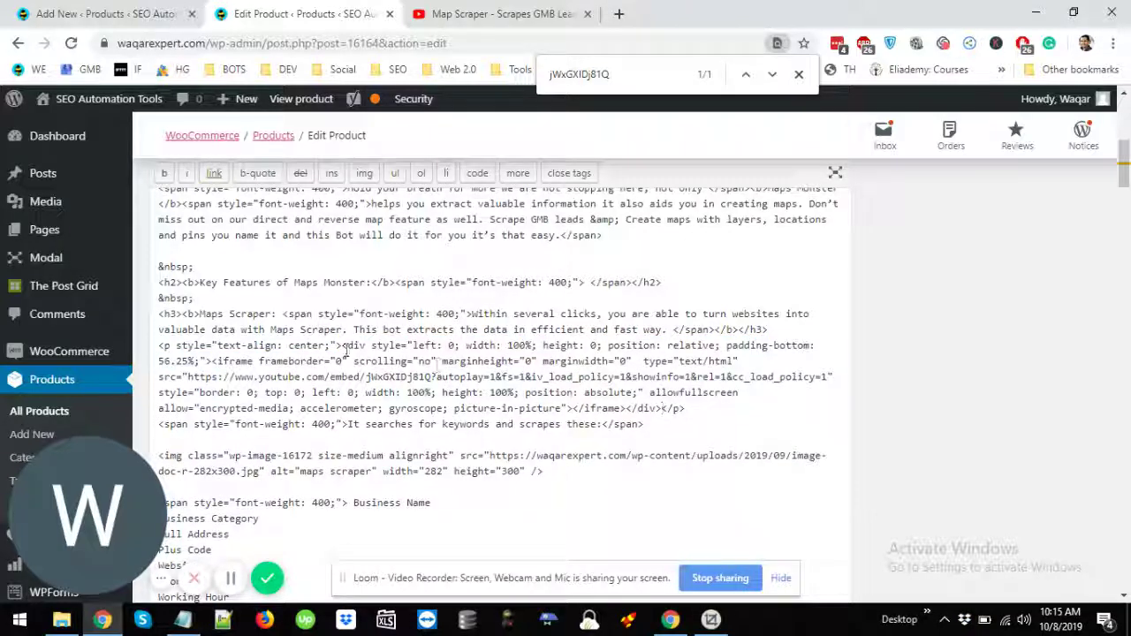
pyautogui.press('Return')
pyautogui.press('Return')
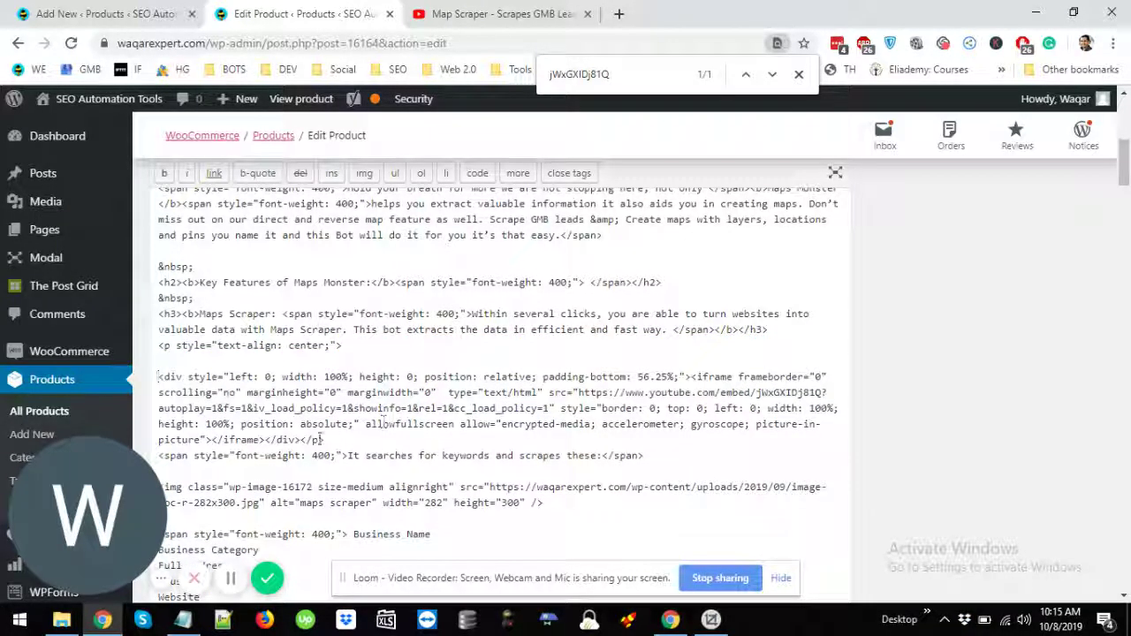
pyautogui.press('Return')
pyautogui.press('Return')
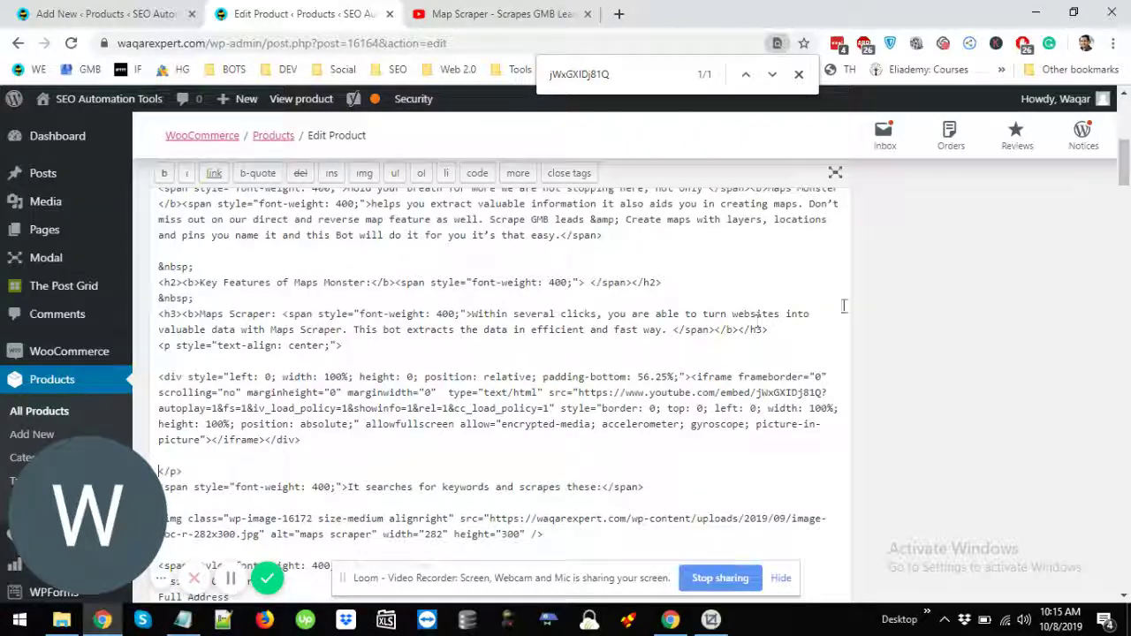
pyautogui.scroll(2, 929, 325)
# Update the Maps Monster product, checking the Dropbox sync status while it saves.
pyautogui.scroll(5, 929, 324)
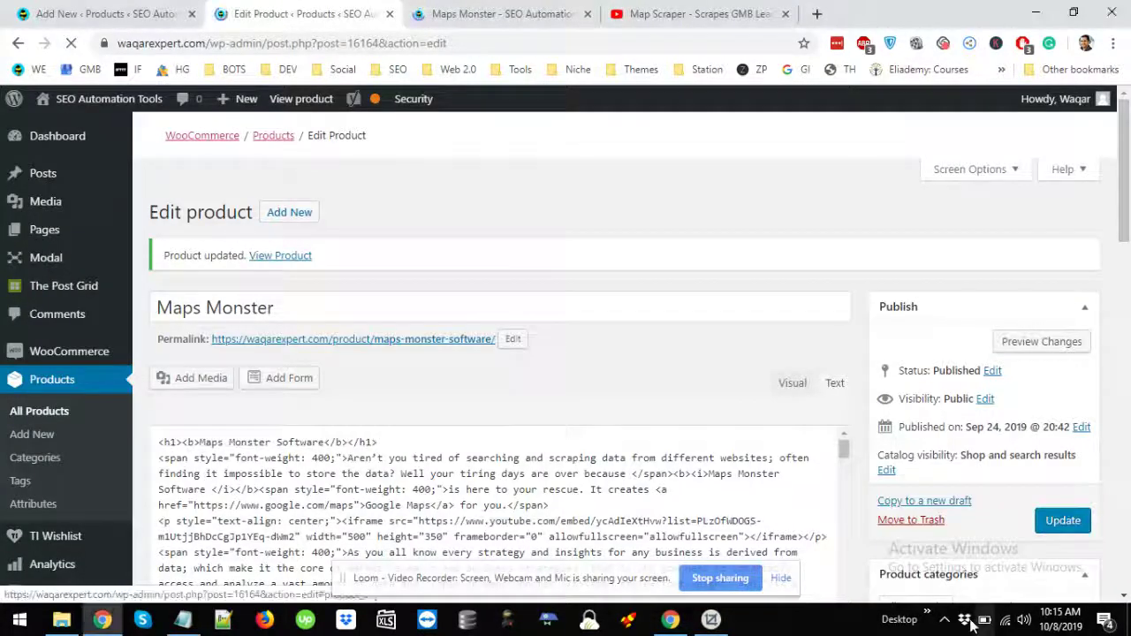
pyautogui.click(966, 626)
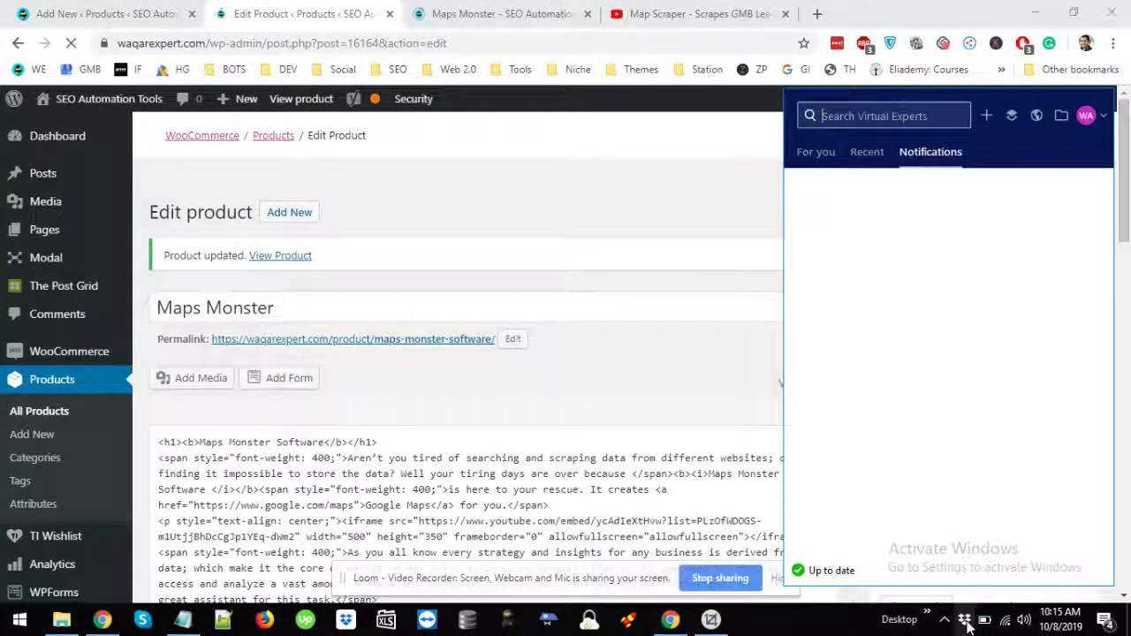
pyautogui.click(966, 625)
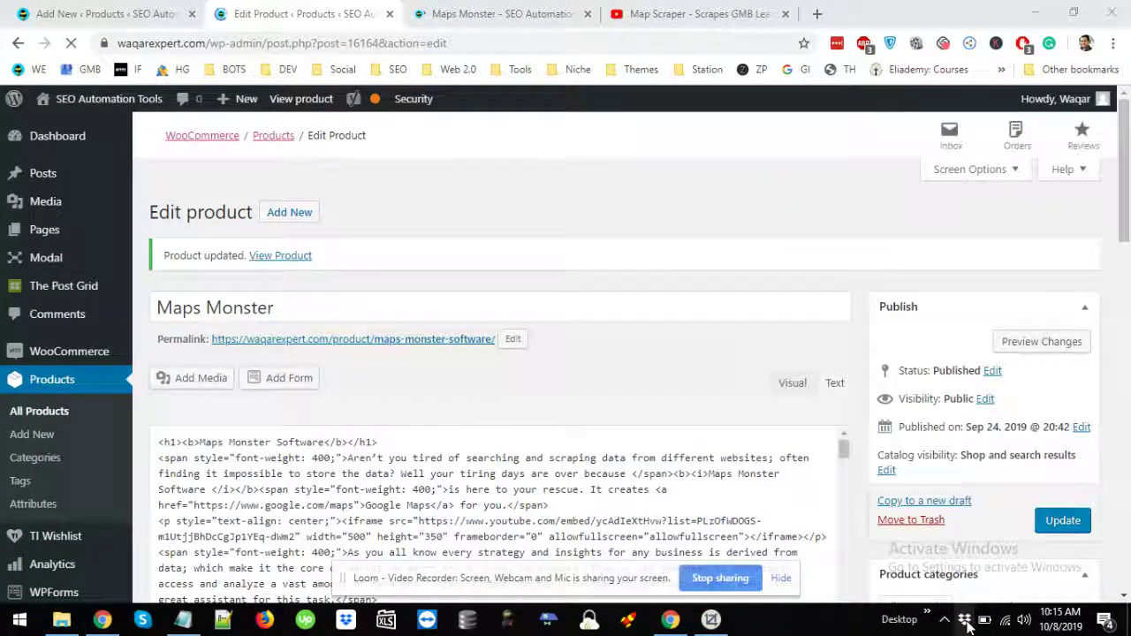
# Switch to the live Maps Monster page and scroll through the description.
pyautogui.click(499, 9)
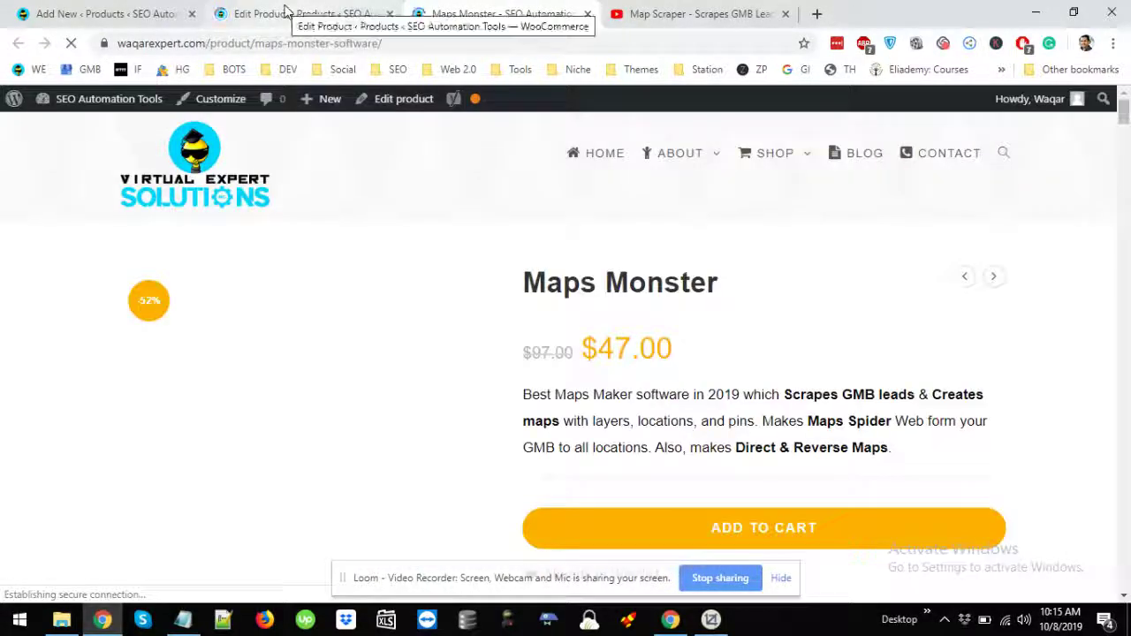
pyautogui.click(287, 13)
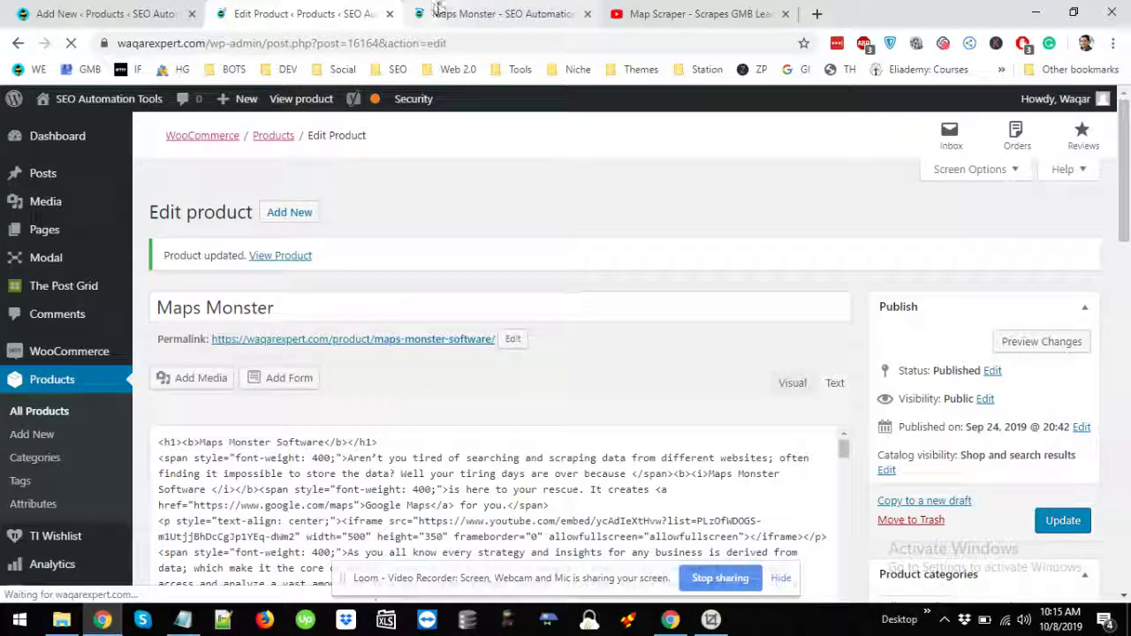
pyautogui.click(450, 11)
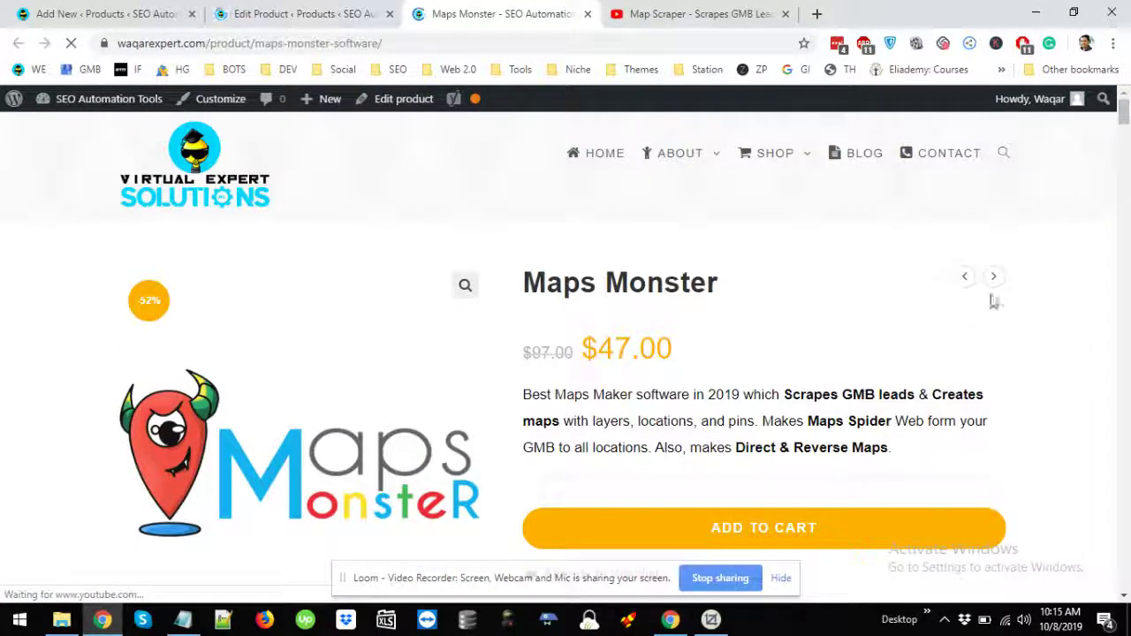
pyautogui.scroll(-2, 1074, 208)
pyautogui.scroll(-2, 717, 303)
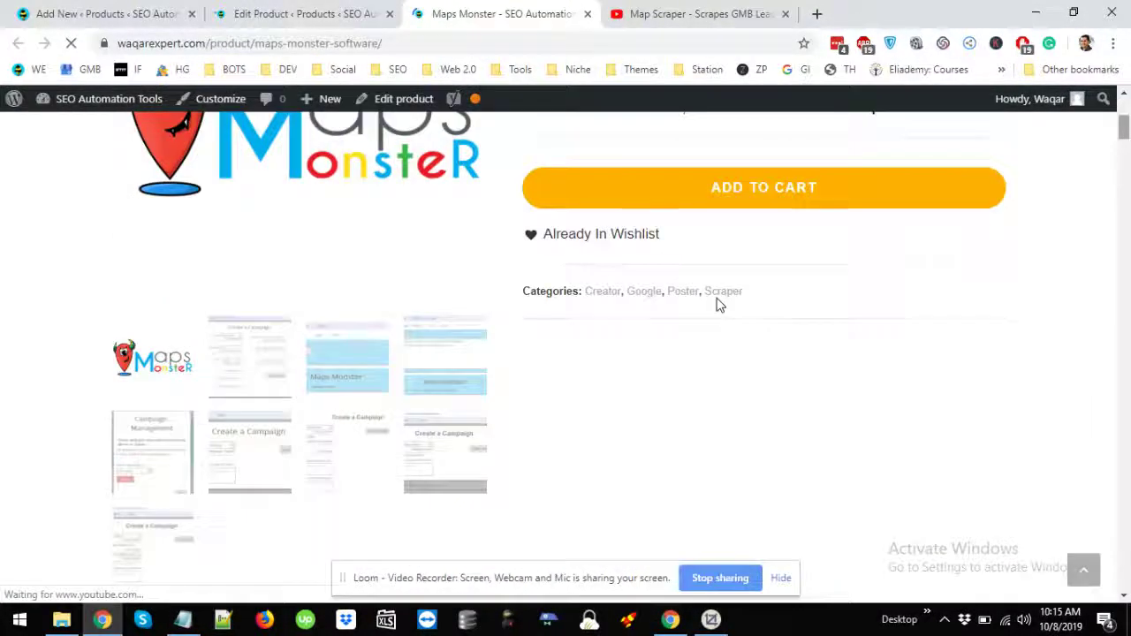
pyautogui.scroll(-5, 765, 358)
pyautogui.scroll(-5, 765, 358)
pyautogui.scroll(-5, 765, 358)
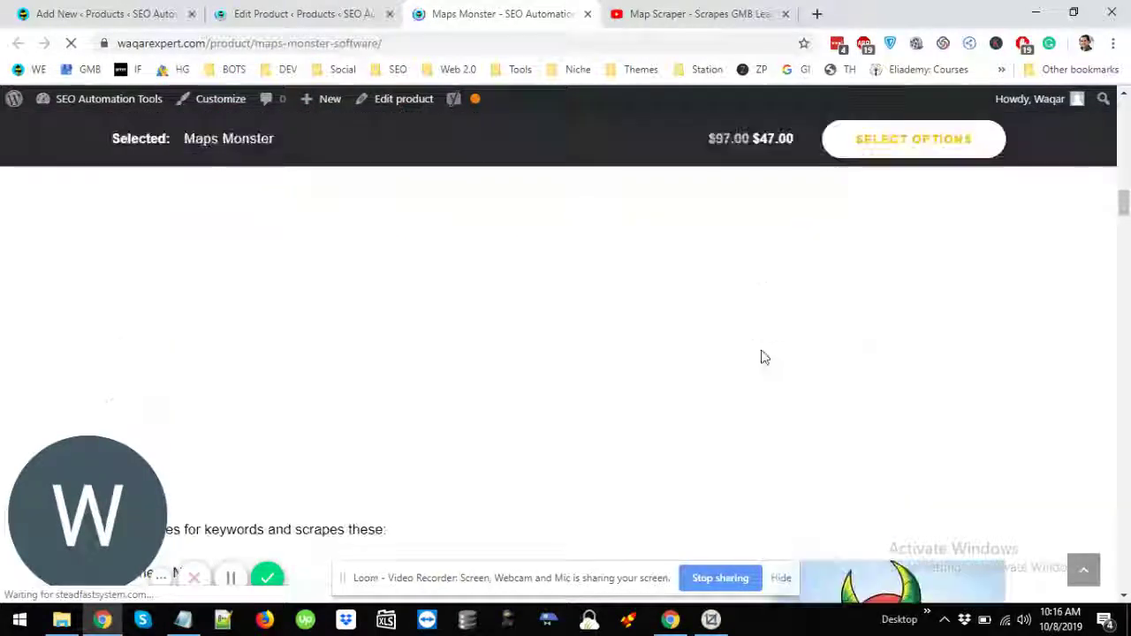
pyautogui.scroll(-5, 760, 356)
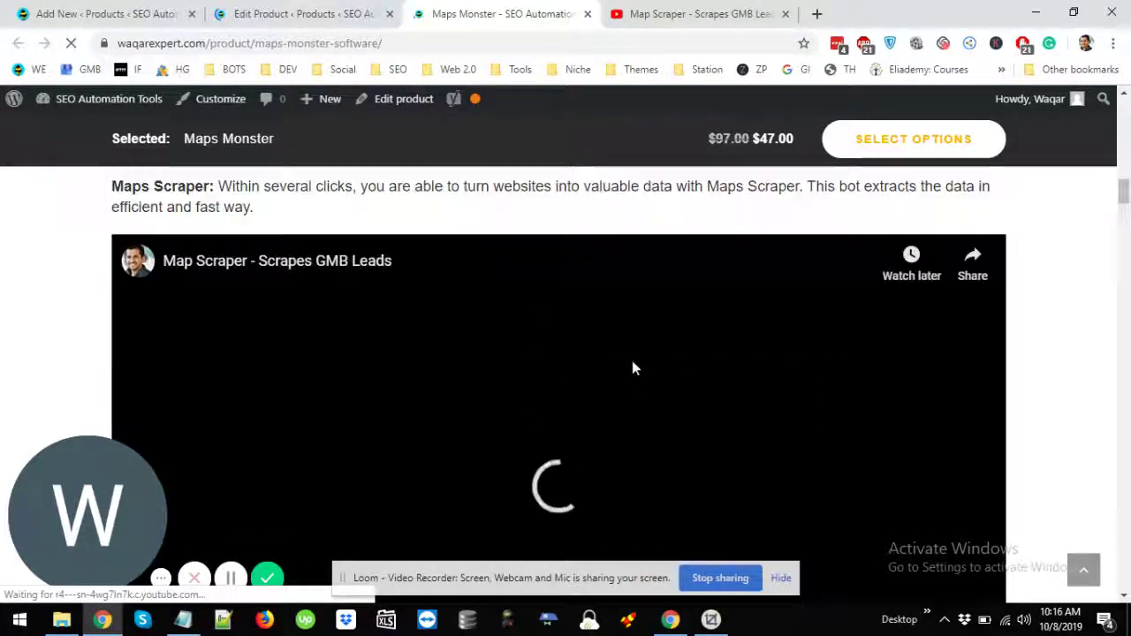
pyautogui.scroll(-1, 619, 358)
pyautogui.scroll(-2, 601, 357)
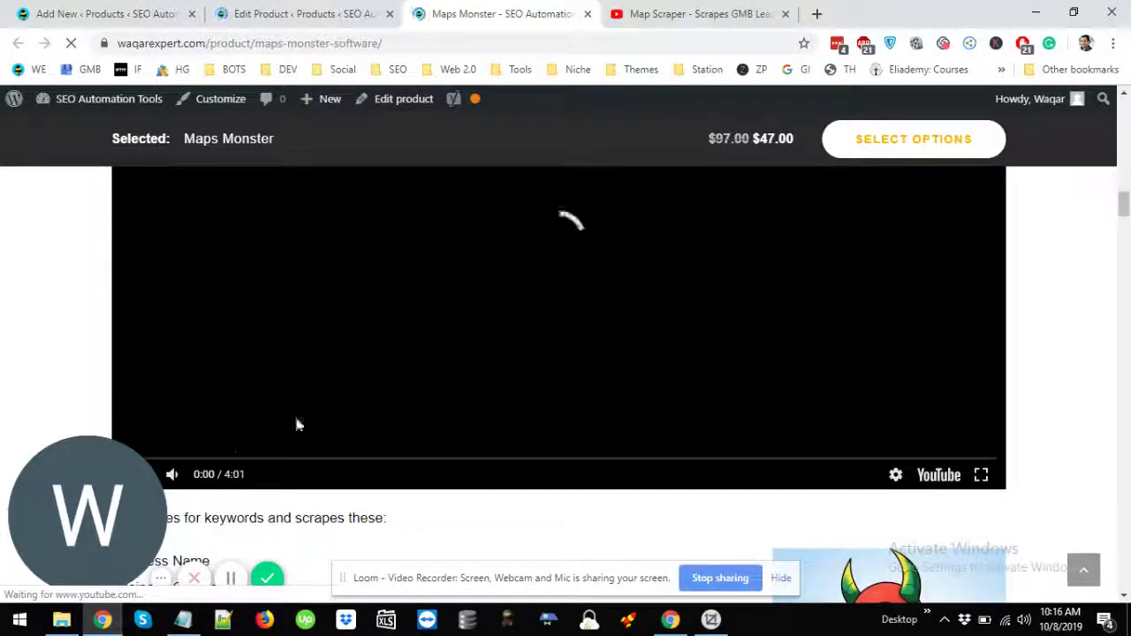
# Pause the full-width Map Scraper video and scroll down to the Maps Creator video.
pyautogui.scroll(-1, 89, 492)
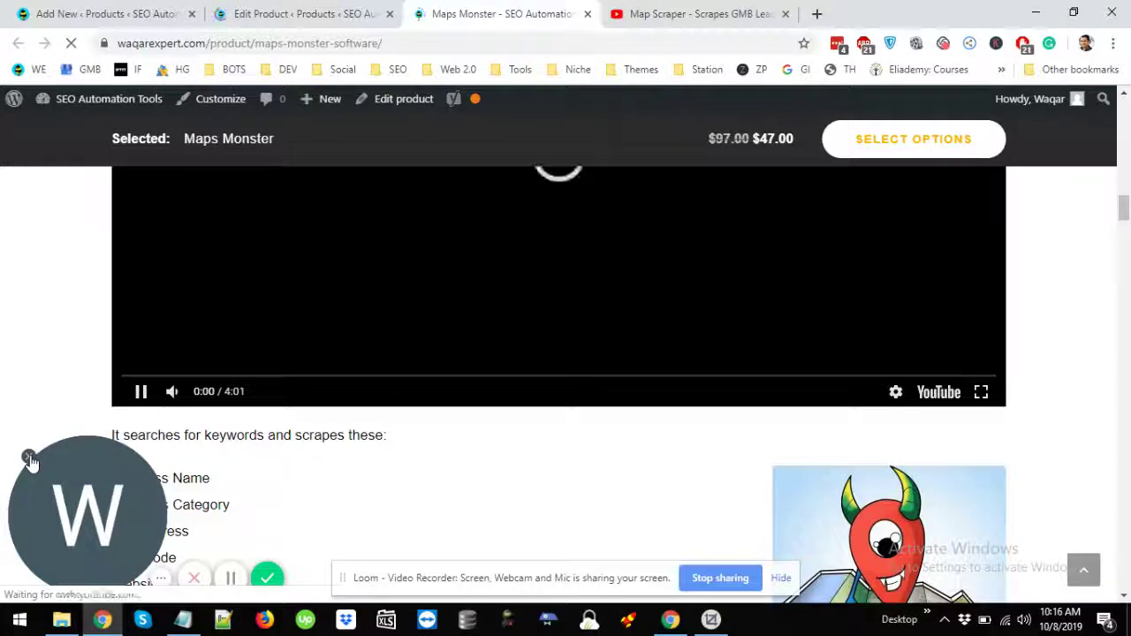
pyautogui.scroll(3, 741, 344)
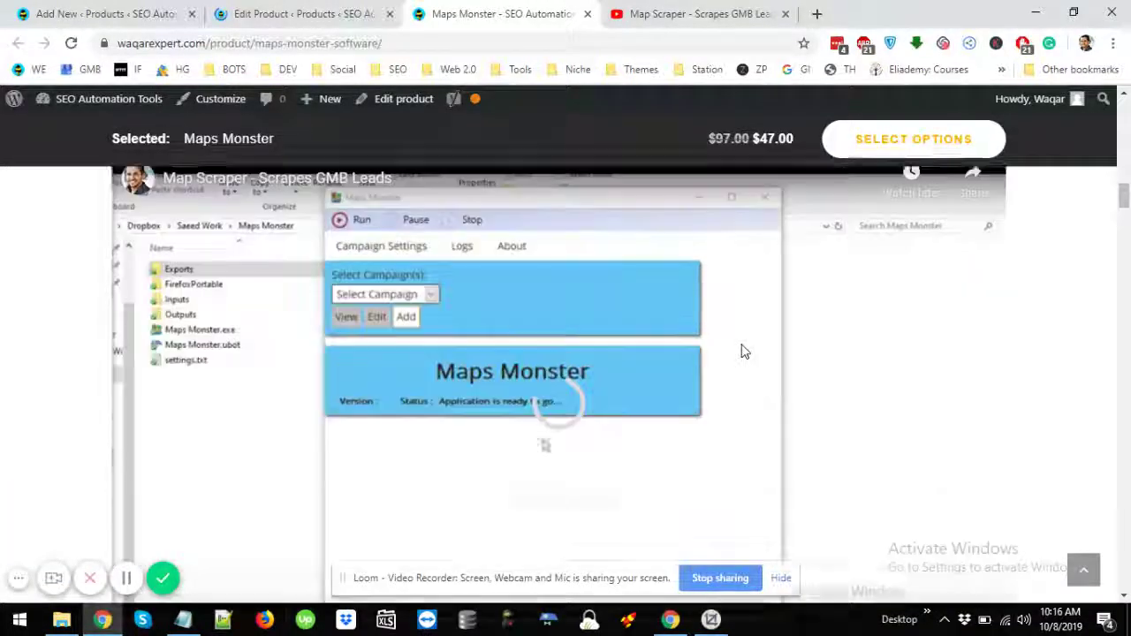
pyautogui.scroll(-1, 240, 462)
pyautogui.scroll(-4, 262, 375)
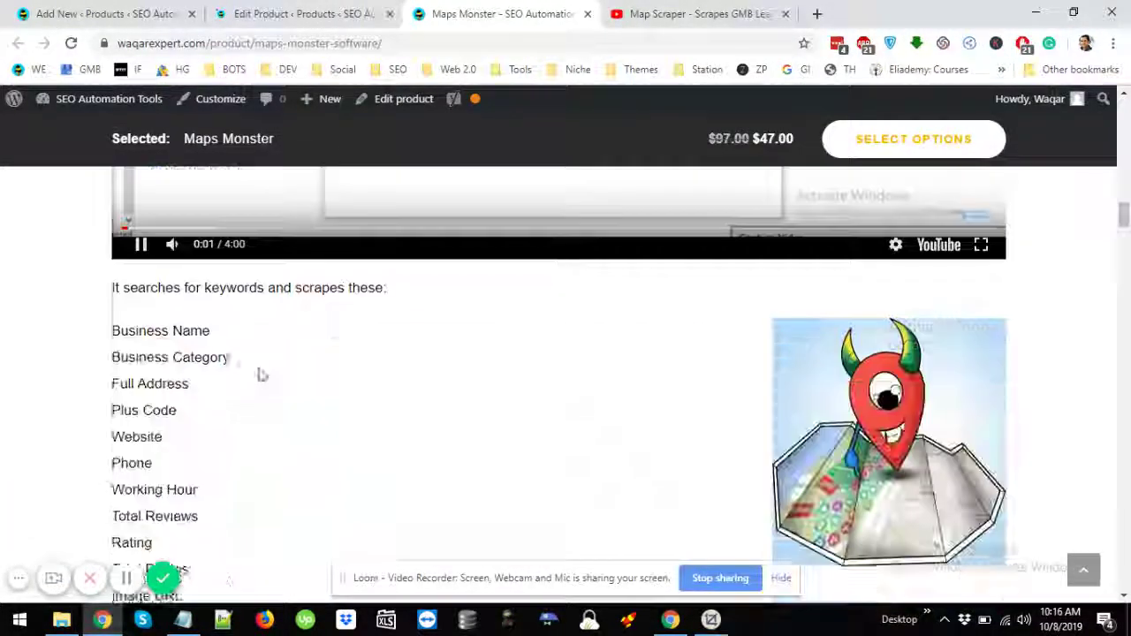
pyautogui.scroll(1, 256, 353)
pyautogui.scroll(1, 203, 338)
pyautogui.click(512, 331)
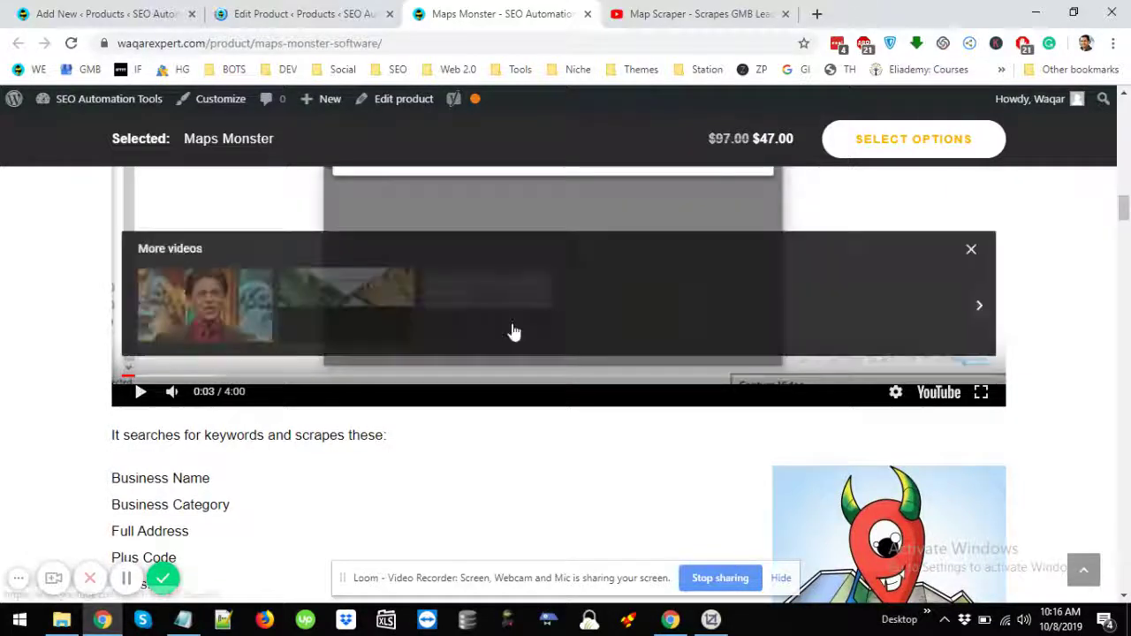
pyautogui.scroll(-3, 568, 341)
pyautogui.scroll(-2, 601, 353)
pyautogui.scroll(-3, 600, 353)
pyautogui.scroll(-2, 599, 354)
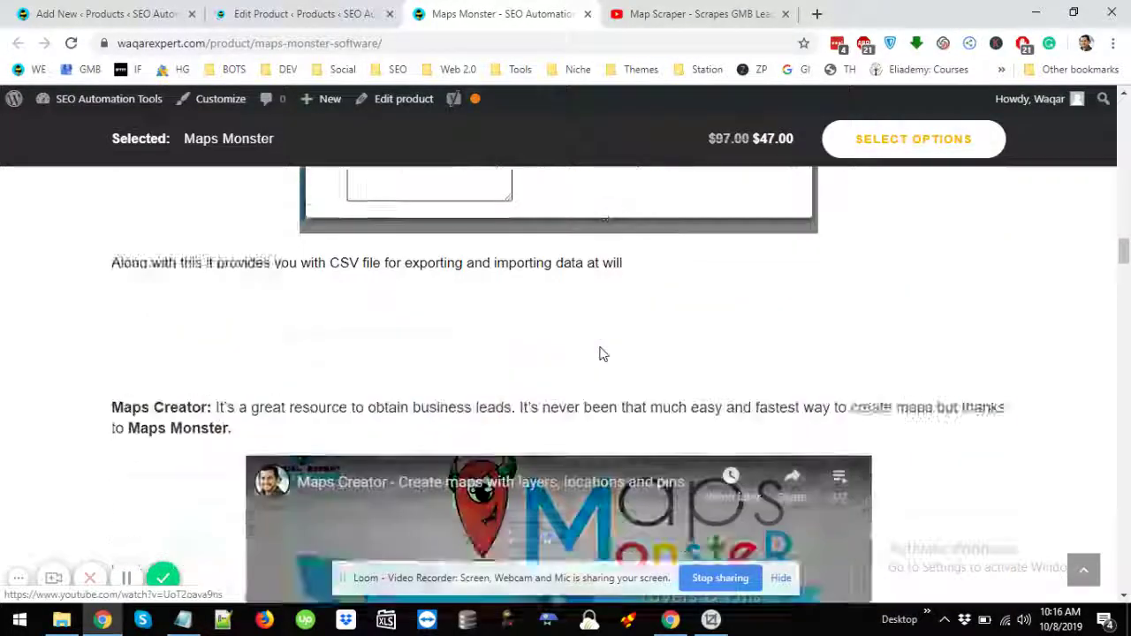
pyautogui.scroll(-4, 601, 353)
pyautogui.scroll(2, 601, 345)
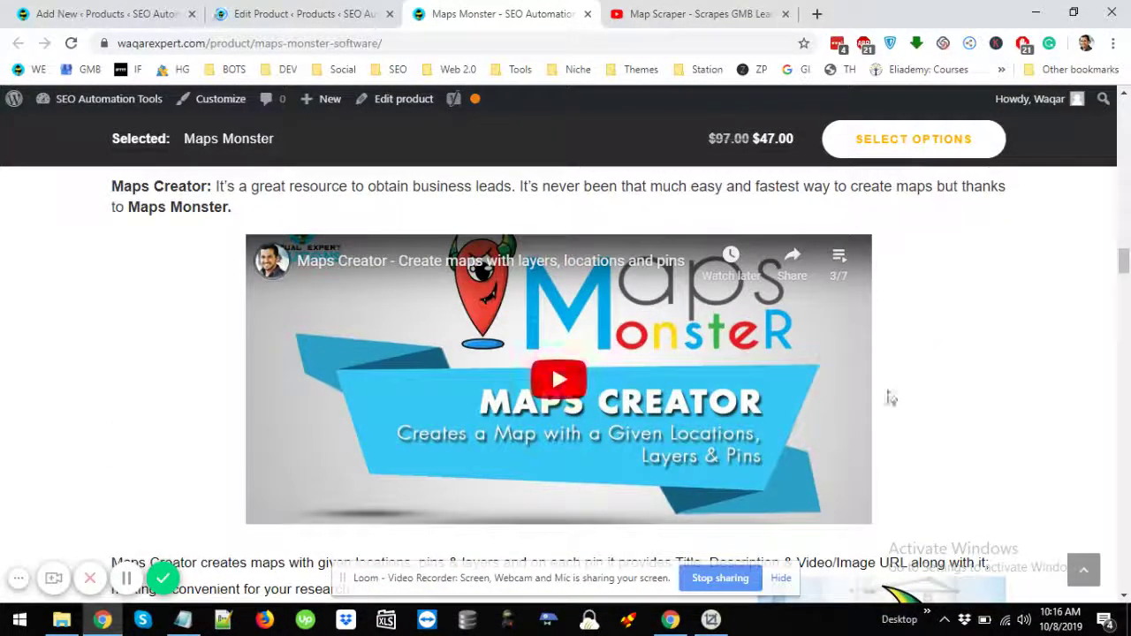
# Narrow the browser window and scroll the Maps Monster page to see how the video embeds fit.
pyautogui.click(1073, 13)
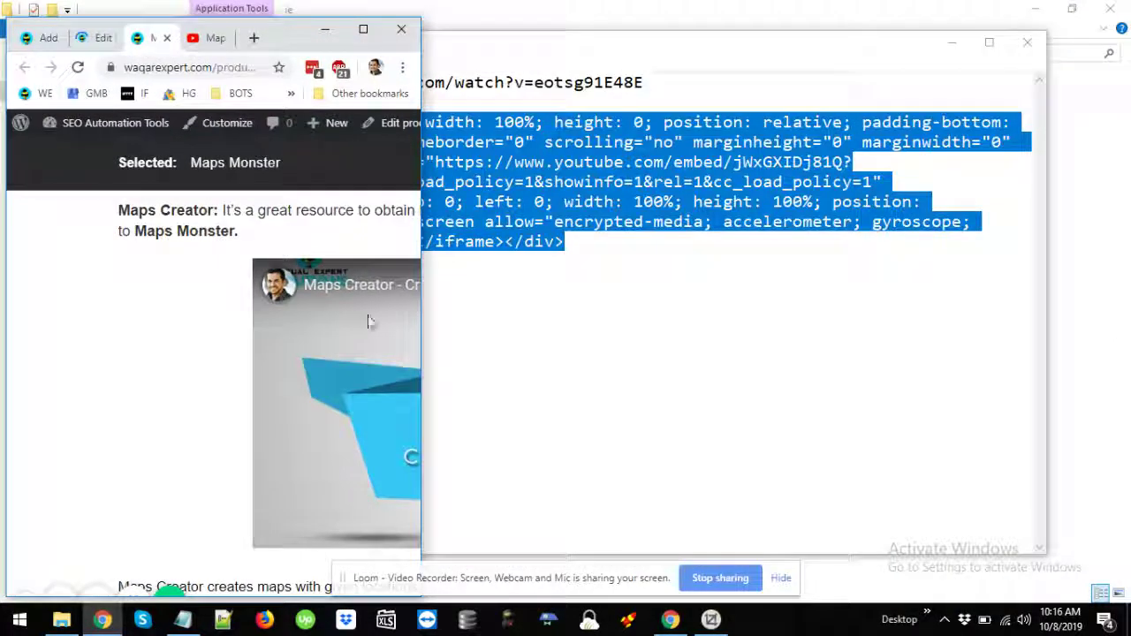
pyautogui.scroll(-5, 272, 361)
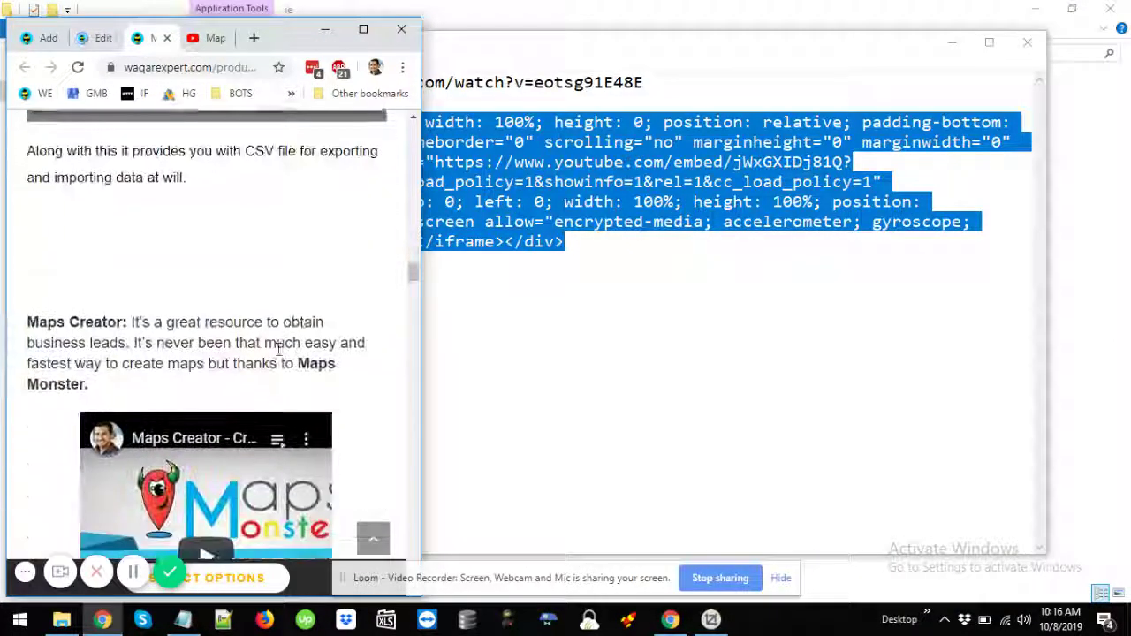
pyautogui.scroll(-3, 276, 354)
pyautogui.scroll(1, 276, 355)
pyautogui.scroll(3, 321, 306)
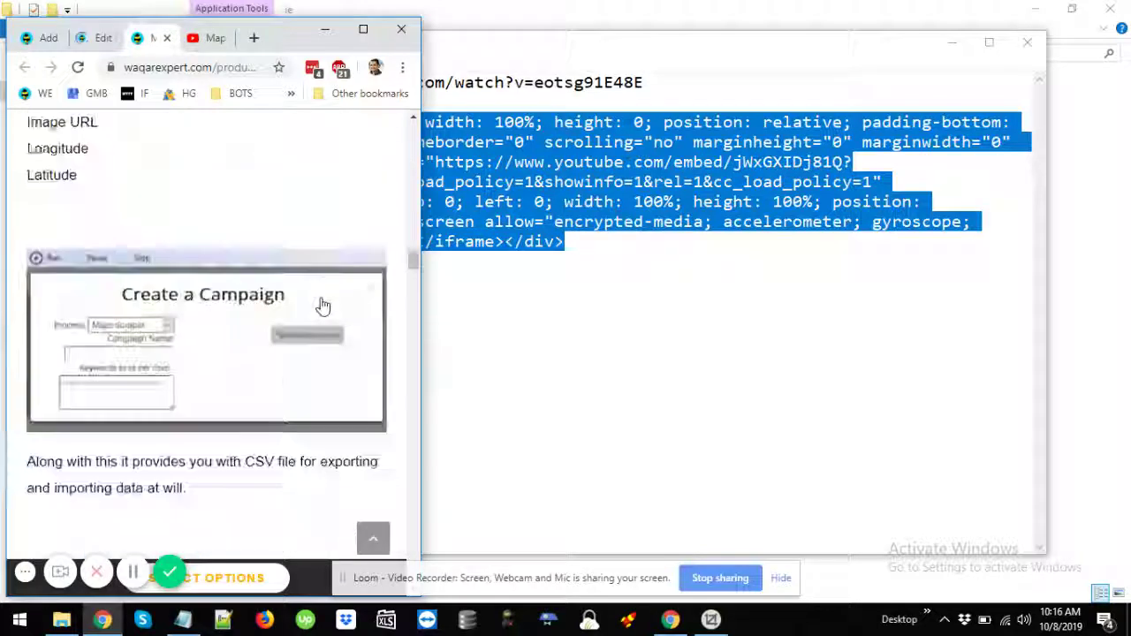
pyautogui.scroll(3, 323, 303)
pyautogui.scroll(3, 323, 304)
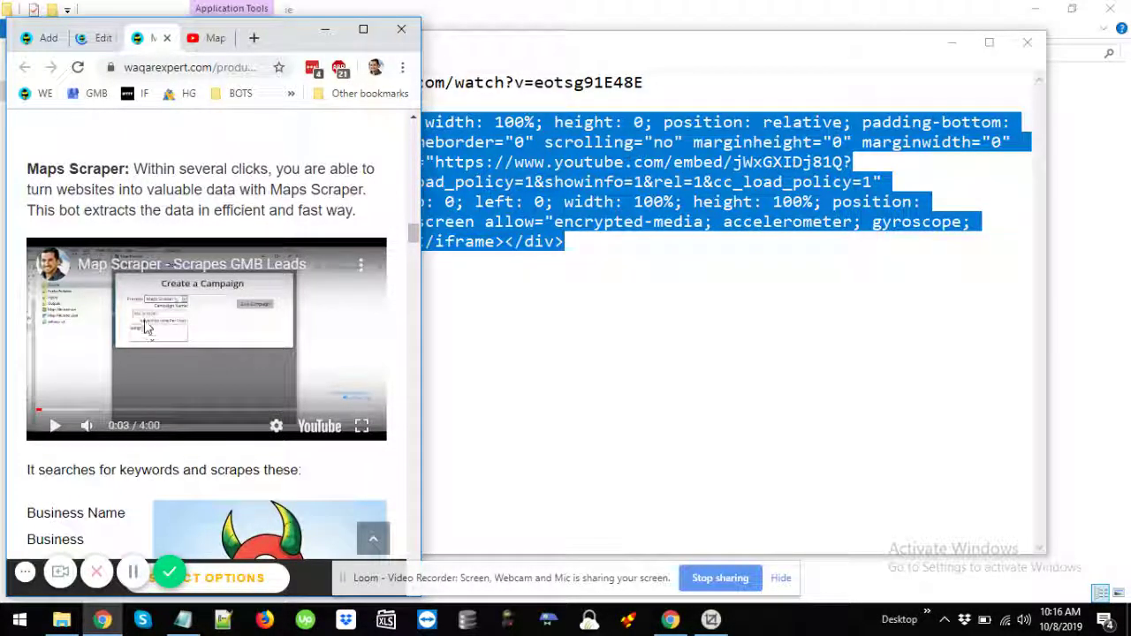
# Maximize the browser and untick Autoplay in Iframe Embedder's YT Settings.
pyautogui.click(363, 31)
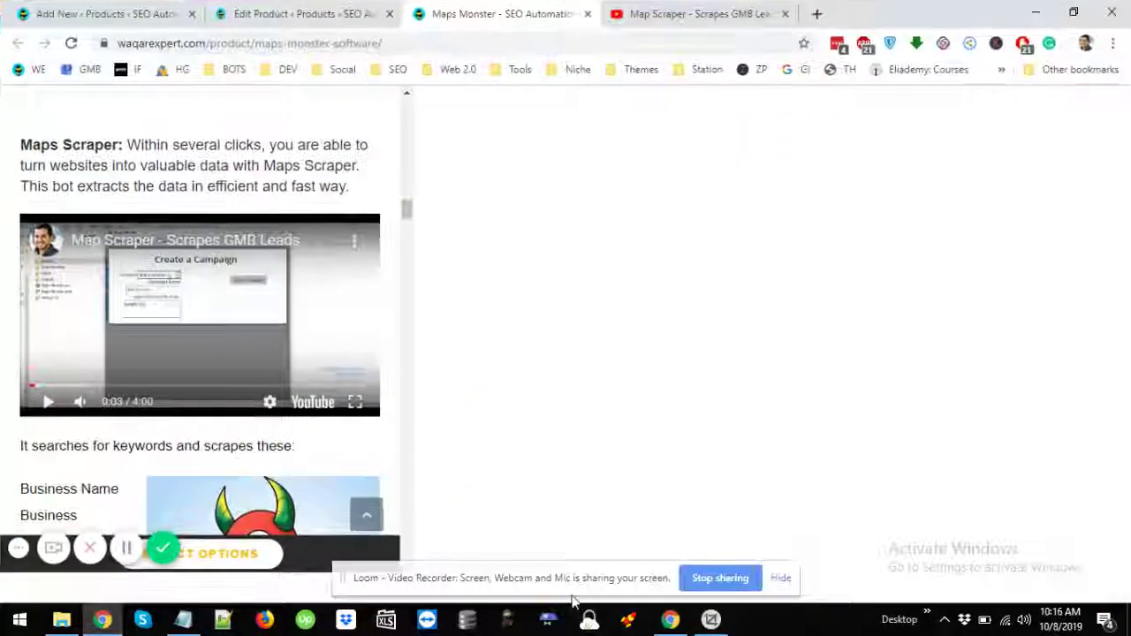
pyautogui.click(711, 619)
pyautogui.scroll(-5, 711, 552)
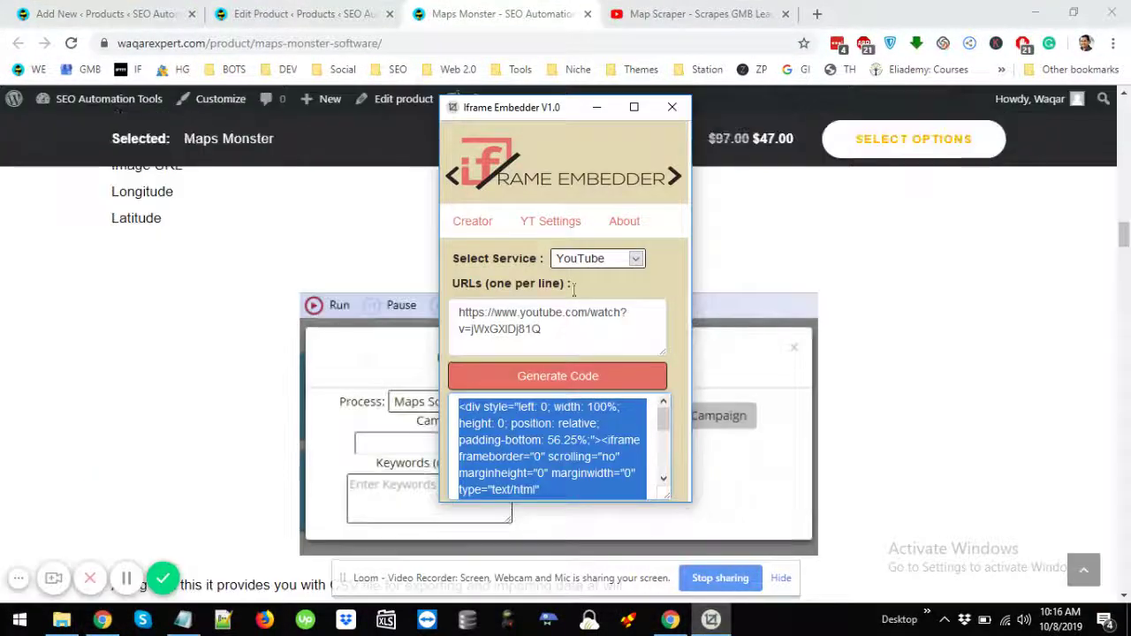
pyautogui.click(550, 223)
pyautogui.click(522, 312)
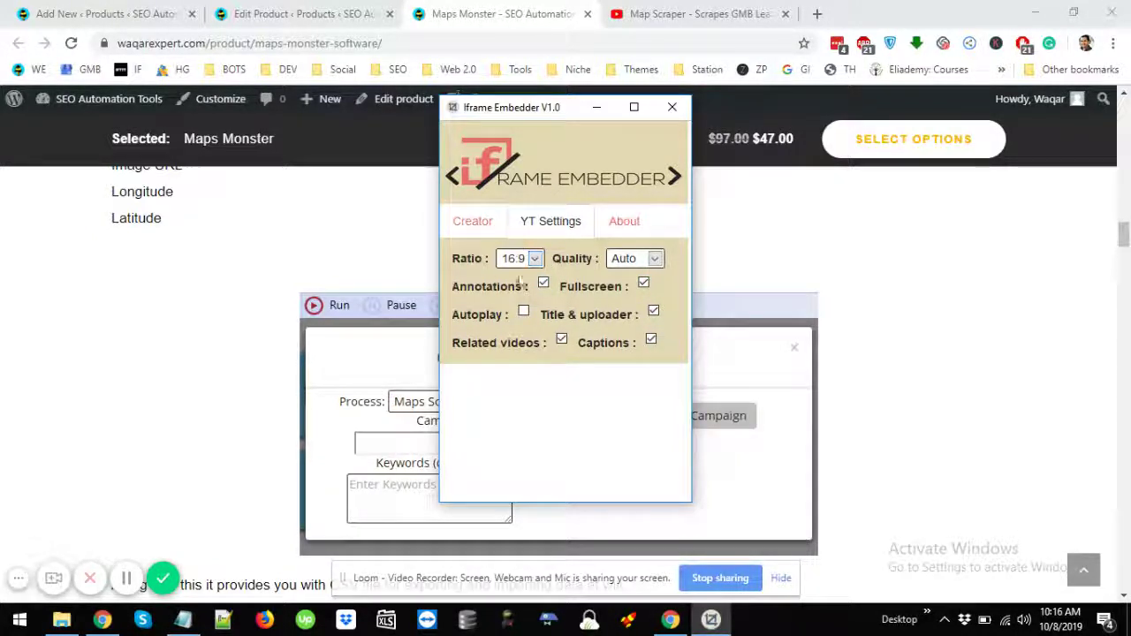
# Regenerate the responsive YouTube embed code in Creator and select the whole output.
pyautogui.click(475, 225)
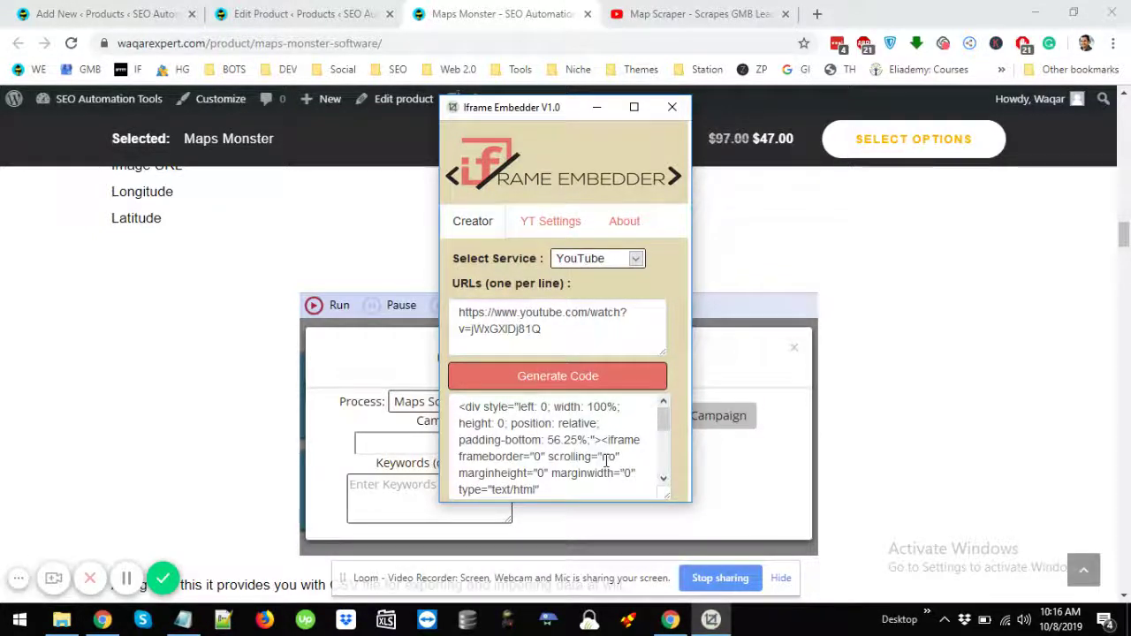
pyautogui.scroll(-2, 606, 462)
pyautogui.click(546, 222)
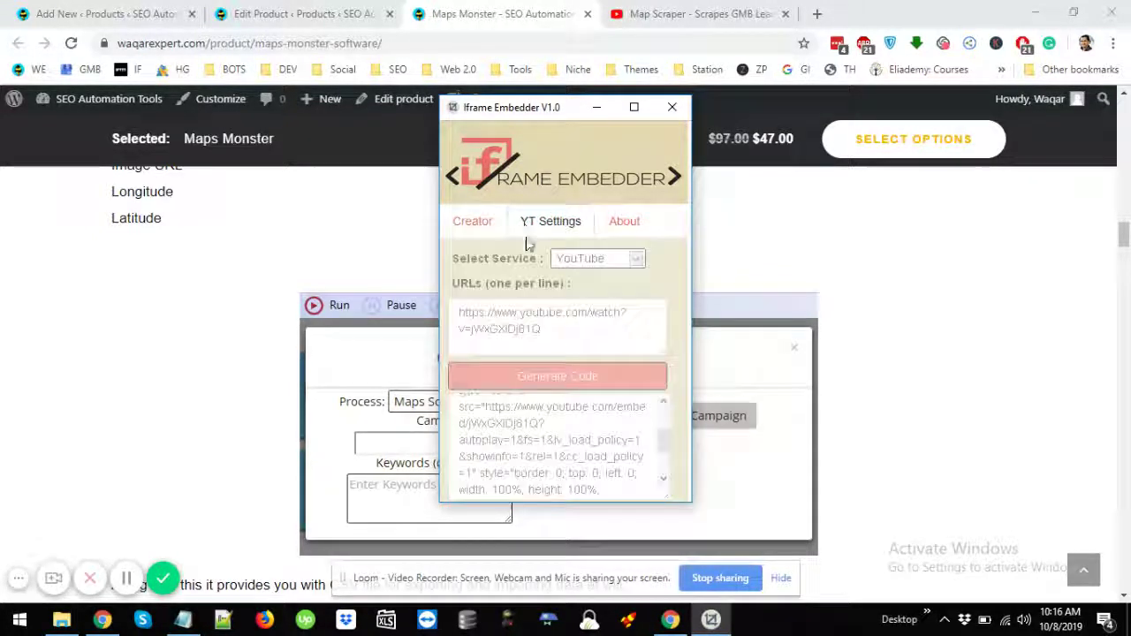
pyautogui.click(473, 225)
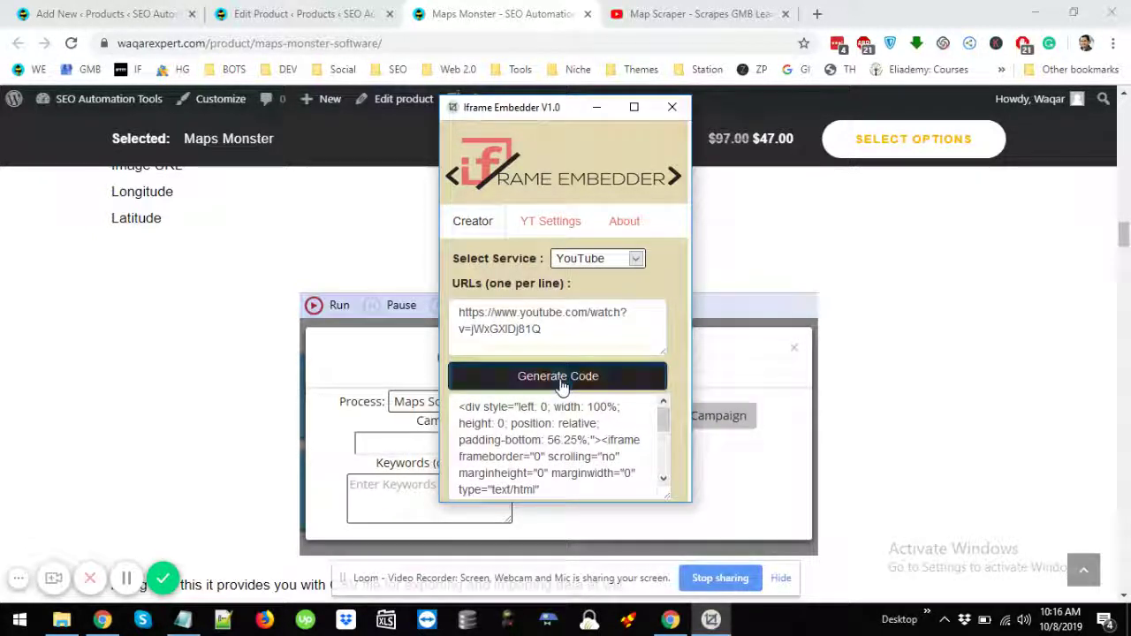
pyautogui.click(559, 474)
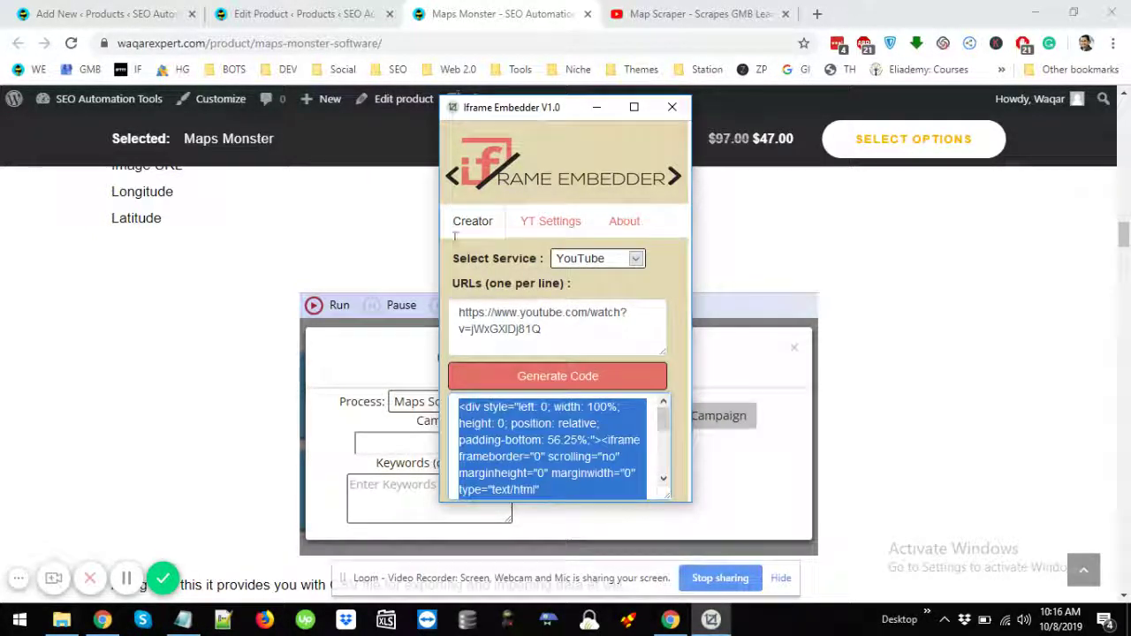
pyautogui.click(296, 13)
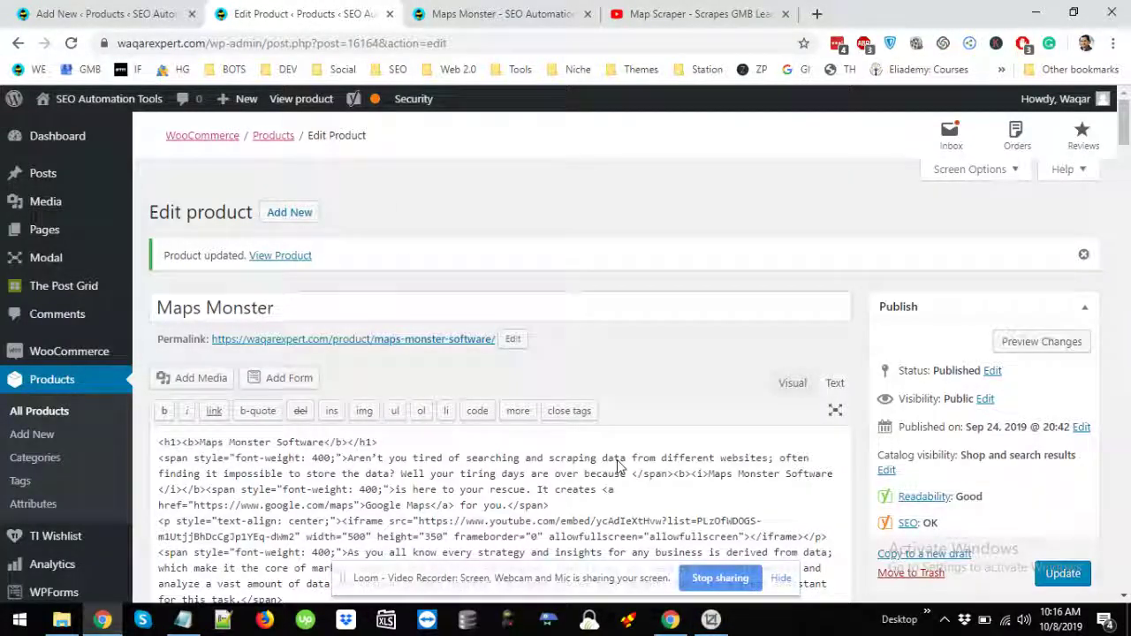
# Copy the video ID from the Notepad embed code and find it in the product description.
pyautogui.scroll(-5, 617, 460)
pyautogui.scroll(-5, 565, 477)
pyautogui.scroll(-3, 520, 493)
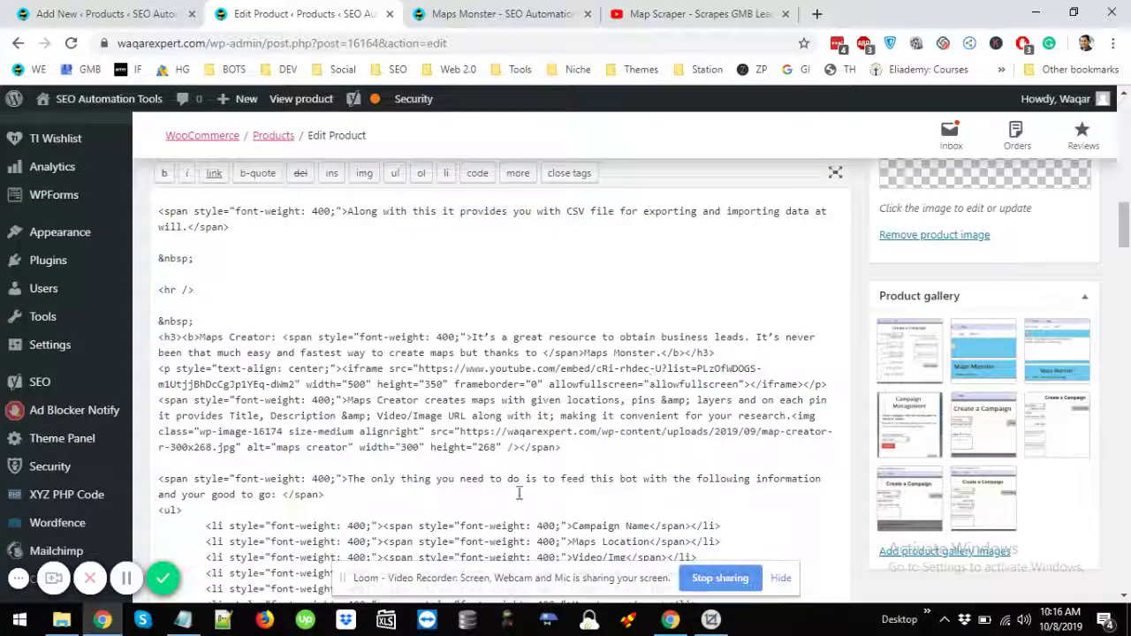
pyautogui.click(198, 617)
pyautogui.click(547, 270)
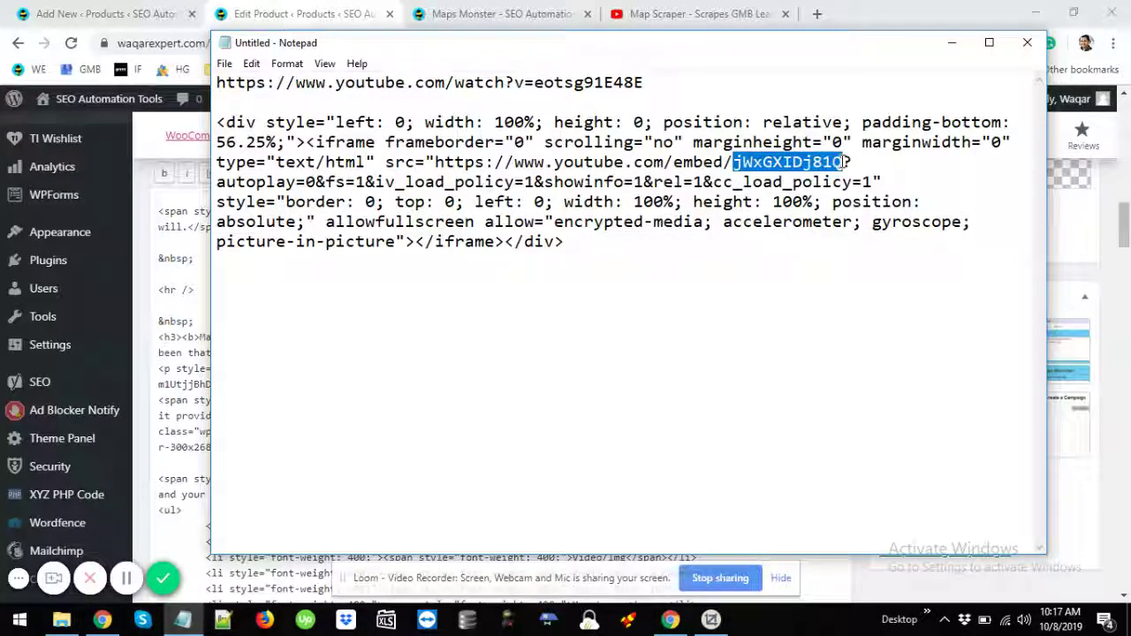
pyautogui.click(187, 321)
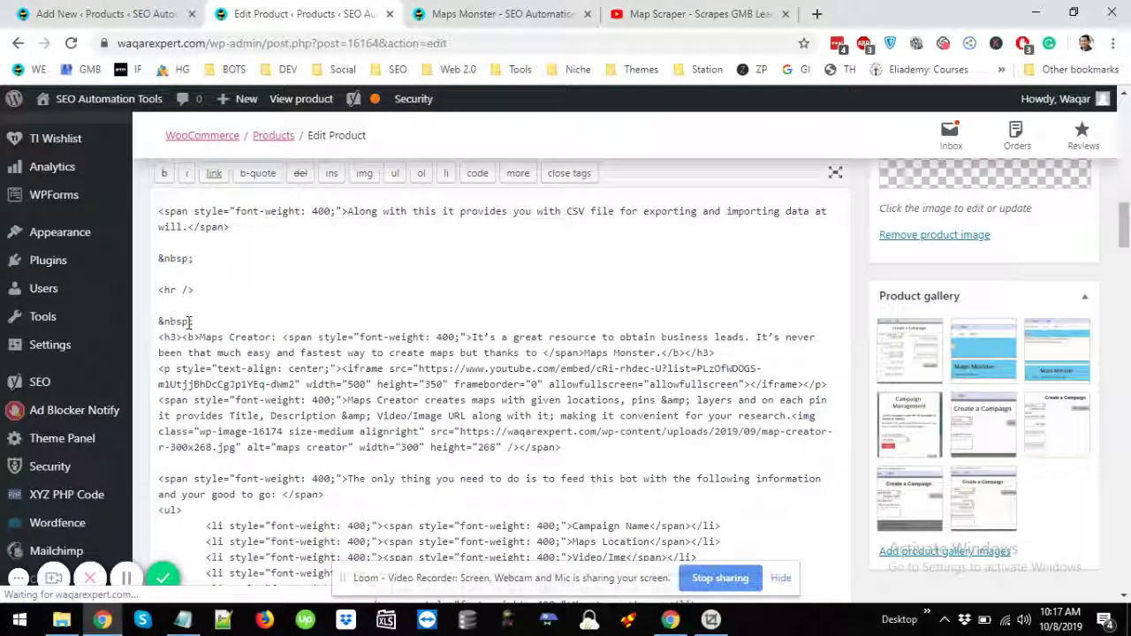
pyautogui.hotkey('ctrl', 'f')
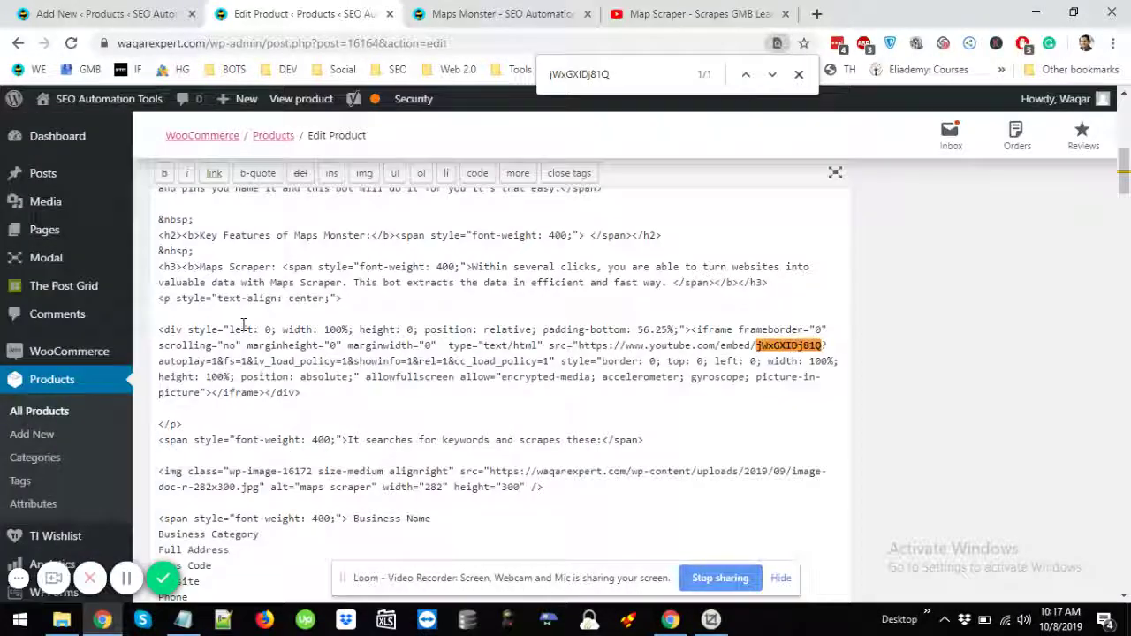
# Paste the new responsive div/iframe code over the old Maps Scraper embed block.
pyautogui.click(183, 620)
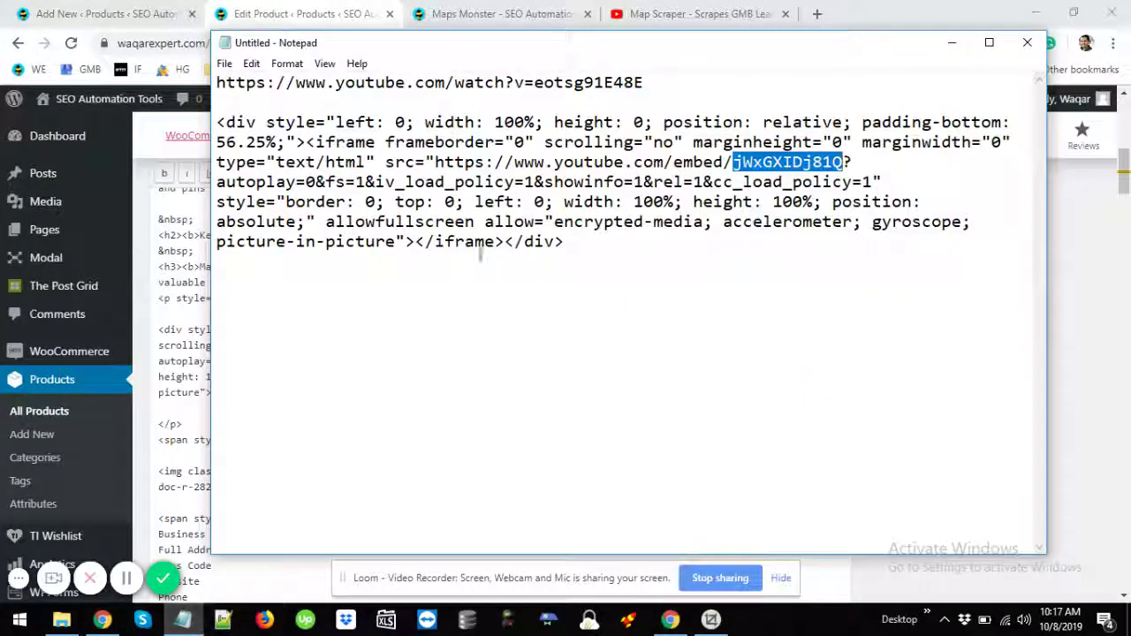
pyautogui.moveTo(557, 239); pyautogui.dragTo(184, 123)
pyautogui.hotkey('ctrl', 'c')
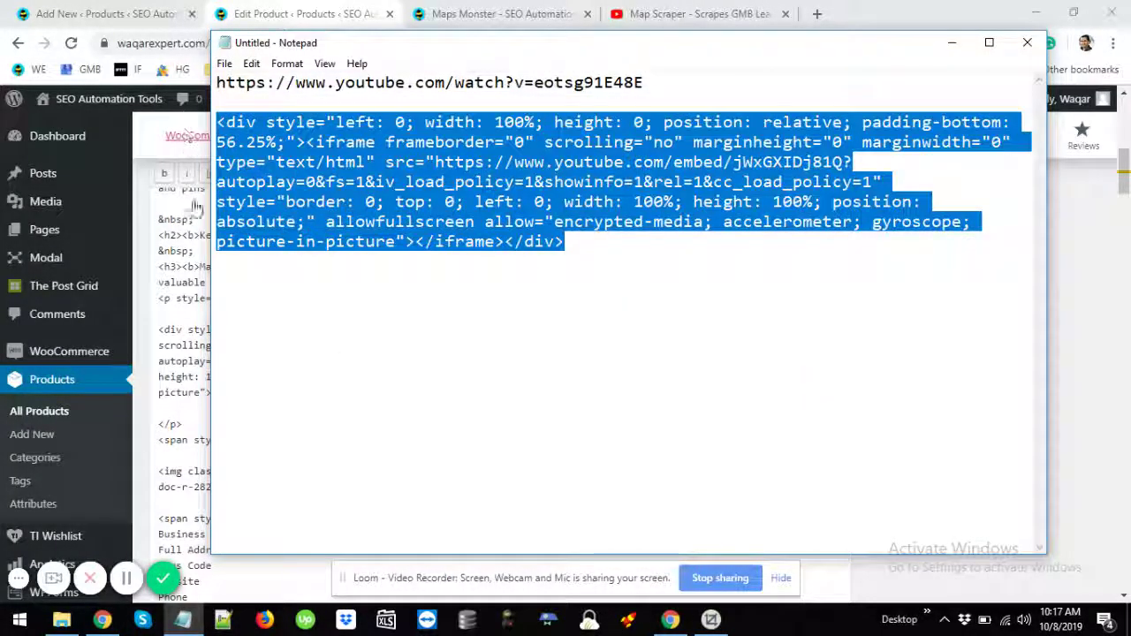
pyautogui.click(183, 292)
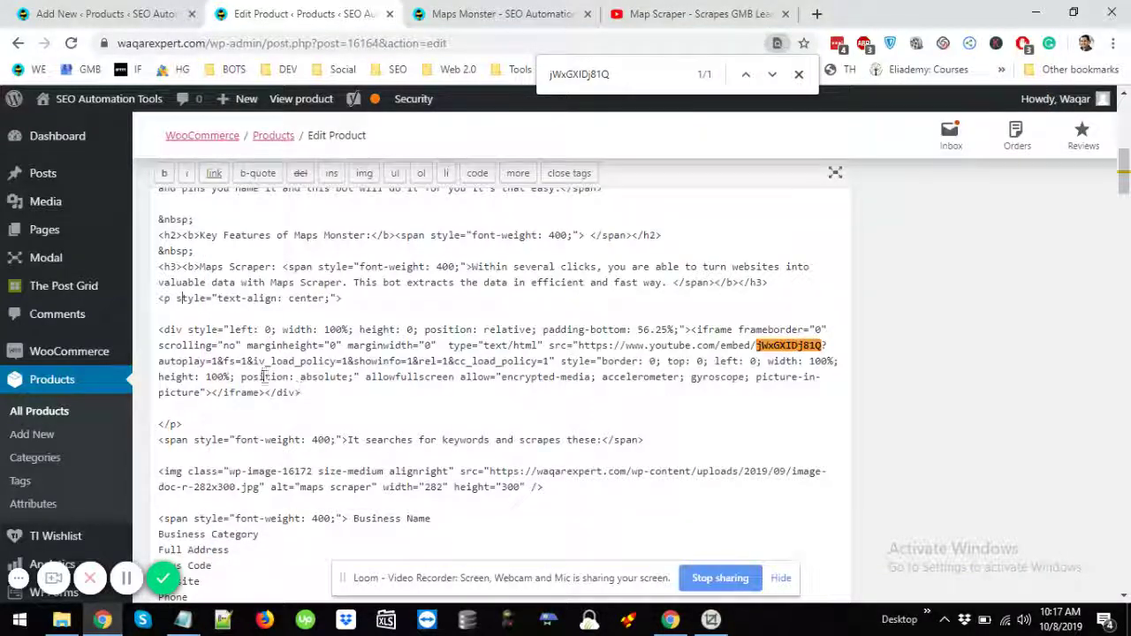
pyautogui.moveTo(159, 330); pyautogui.dragTo(353, 400)
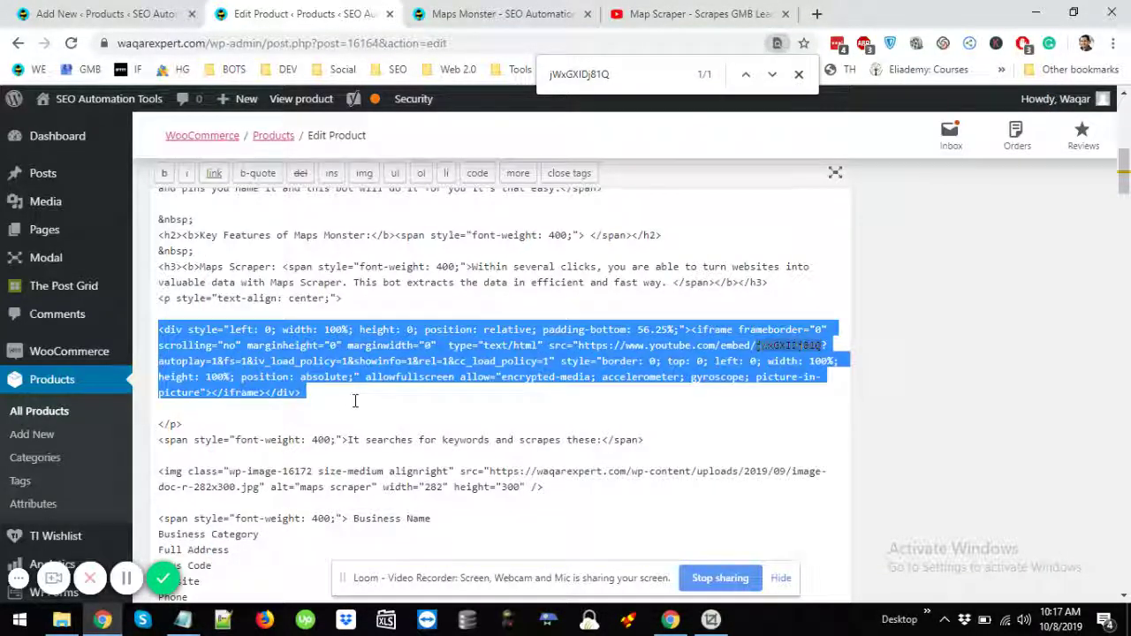
pyautogui.hotkey('ctrl', 'v')
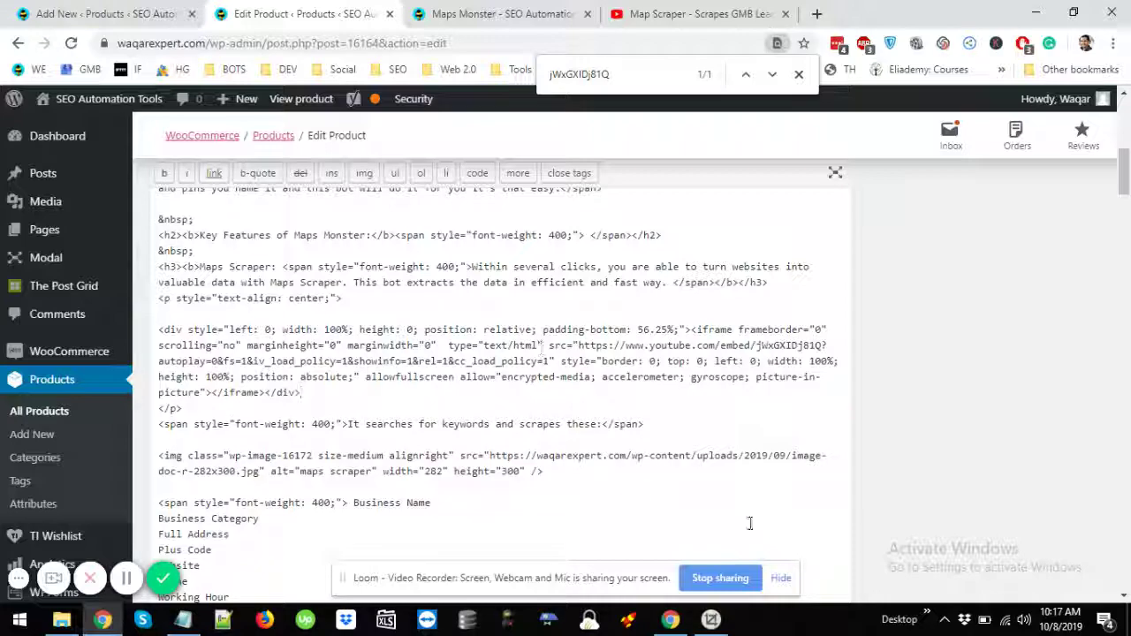
pyautogui.scroll(10, 939, 498)
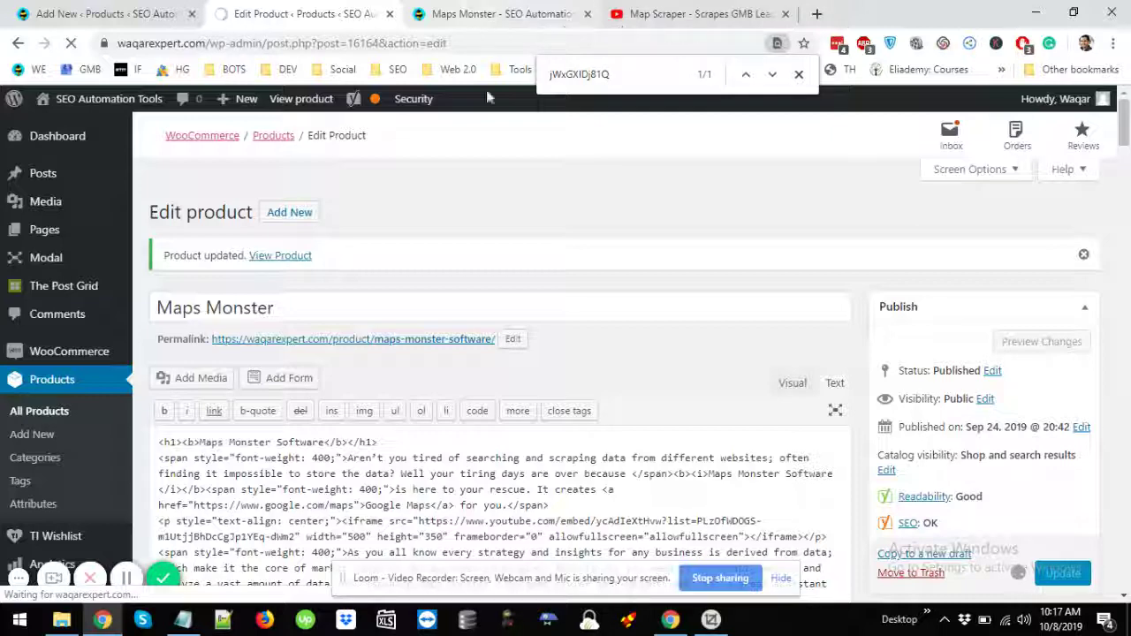
# Reload the live Maps Monster page, recheck Iframe Embedder's YT Settings, then minimize Iframe Embedder.
pyautogui.click(470, 16)
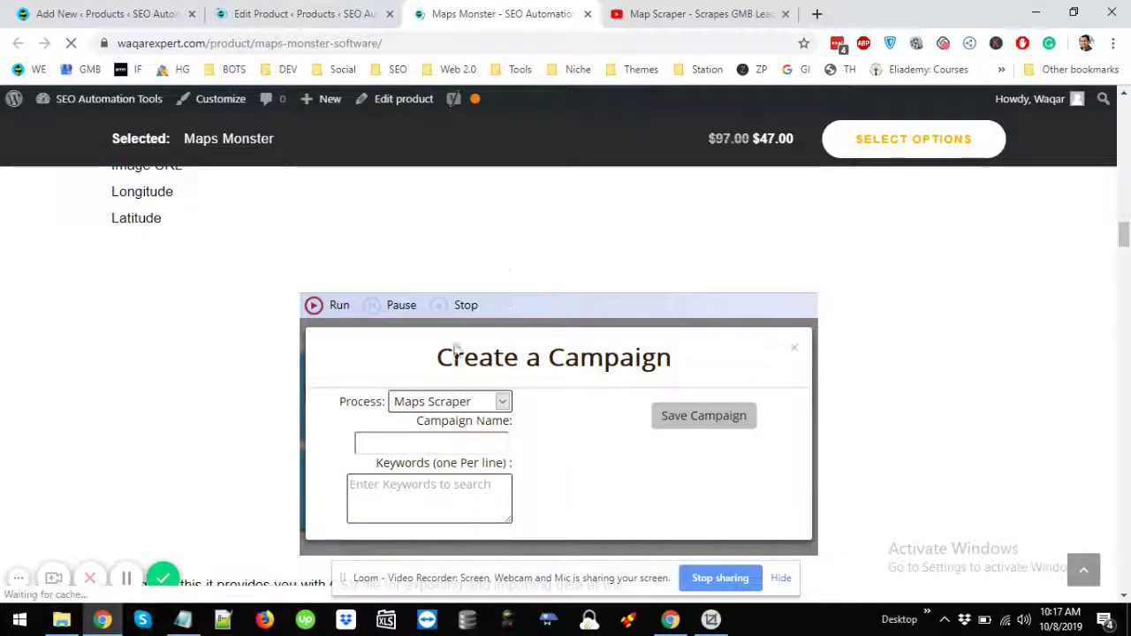
pyautogui.hotkey('alt', 'Tab')
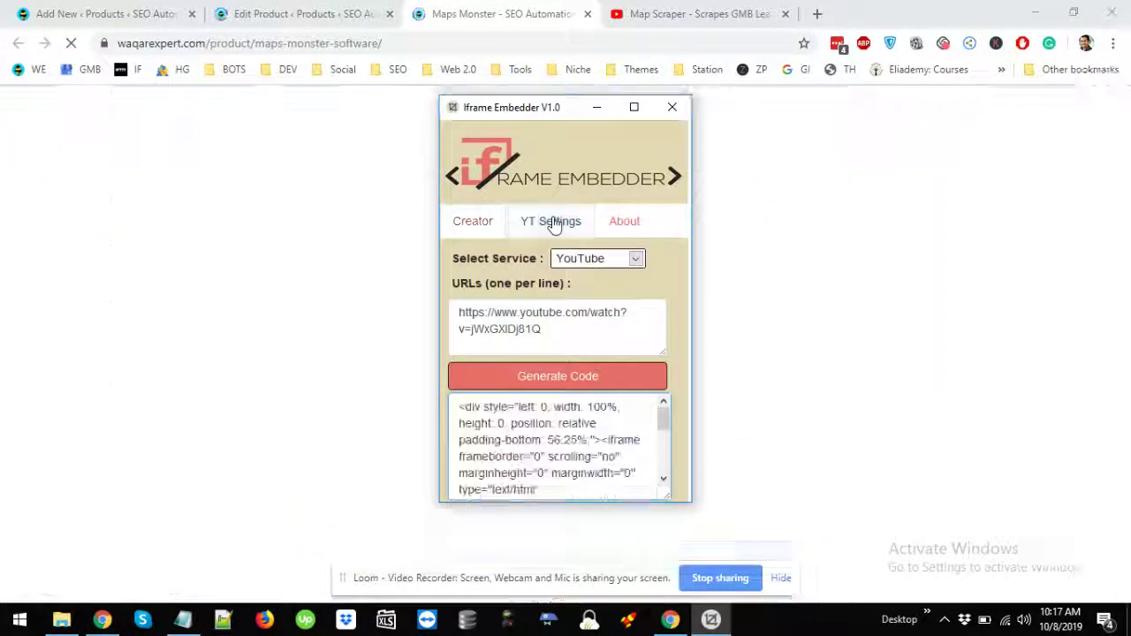
pyautogui.click(551, 222)
pyautogui.click(471, 221)
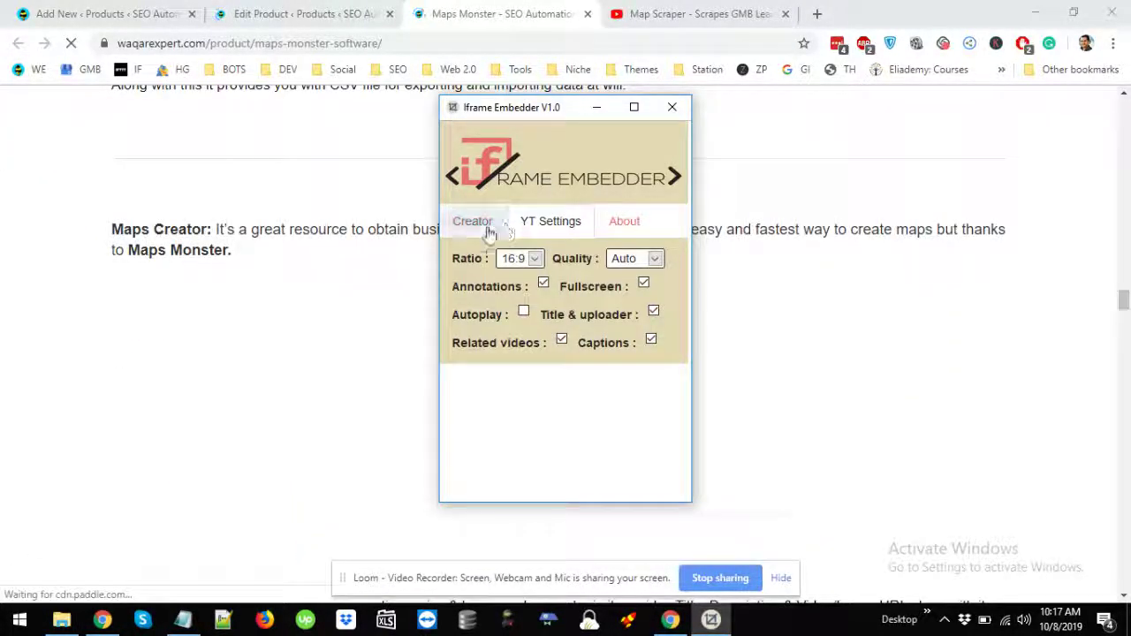
pyautogui.click(598, 108)
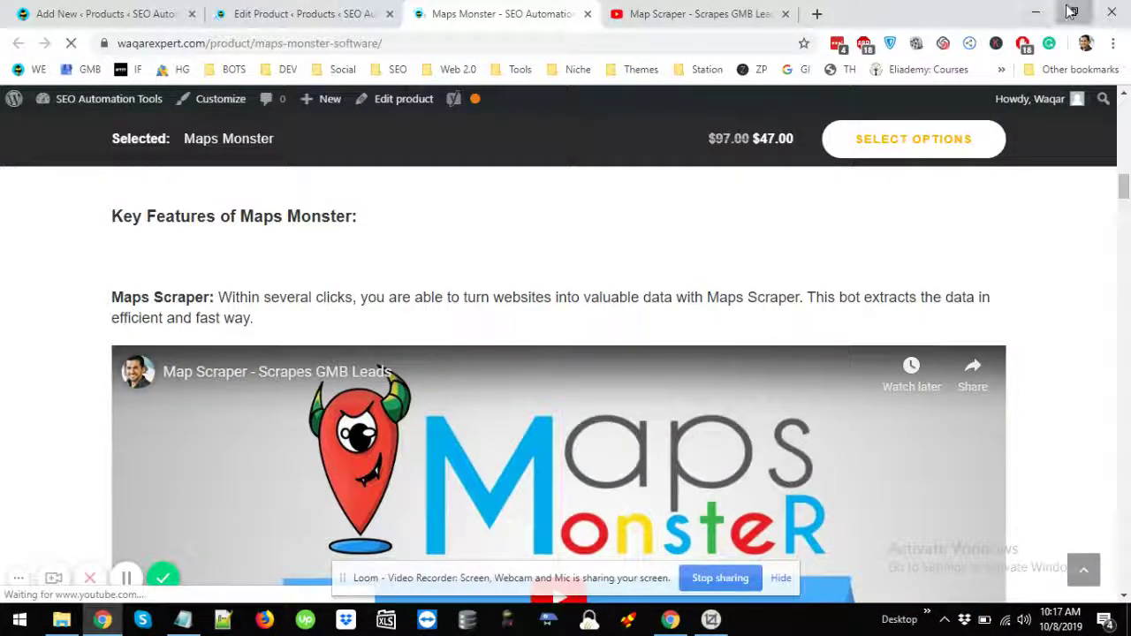
# Restore down the browser and scroll the Maps Monster page to inspect the embedded videos.
pyautogui.click(1073, 12)
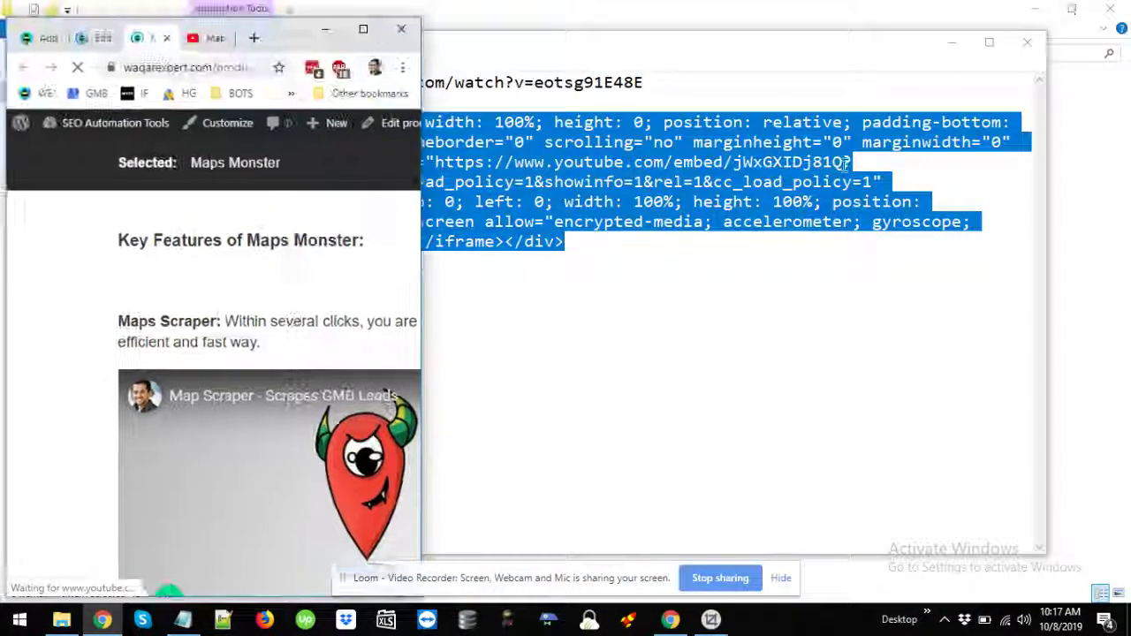
pyautogui.scroll(-1, 326, 291)
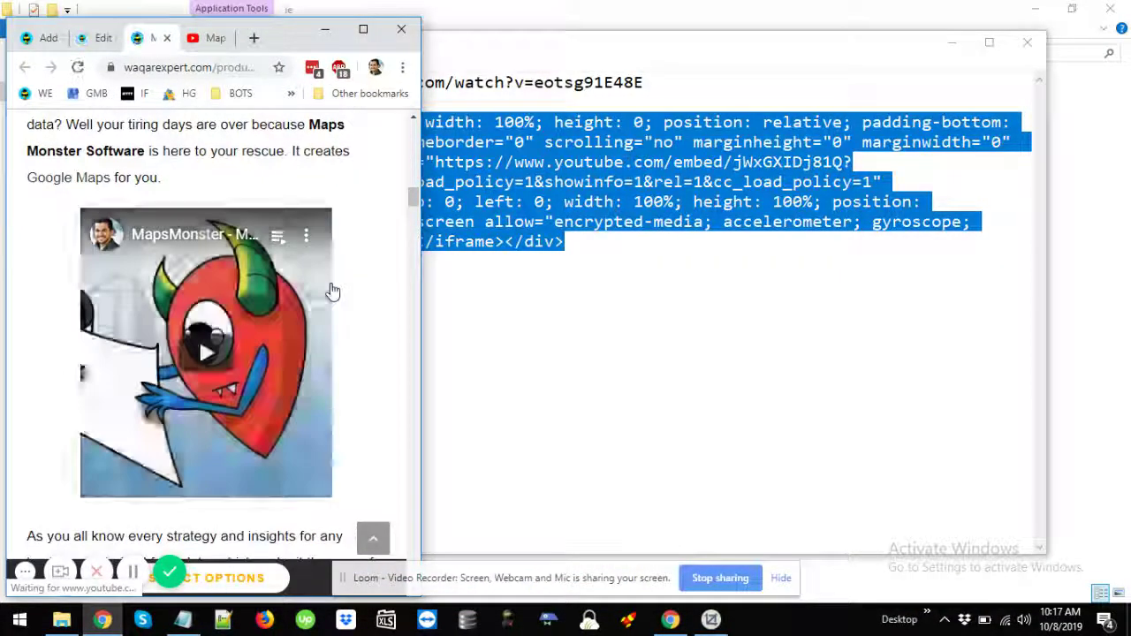
pyautogui.scroll(3, 340, 272)
pyautogui.scroll(4, 349, 265)
pyautogui.scroll(3, 350, 265)
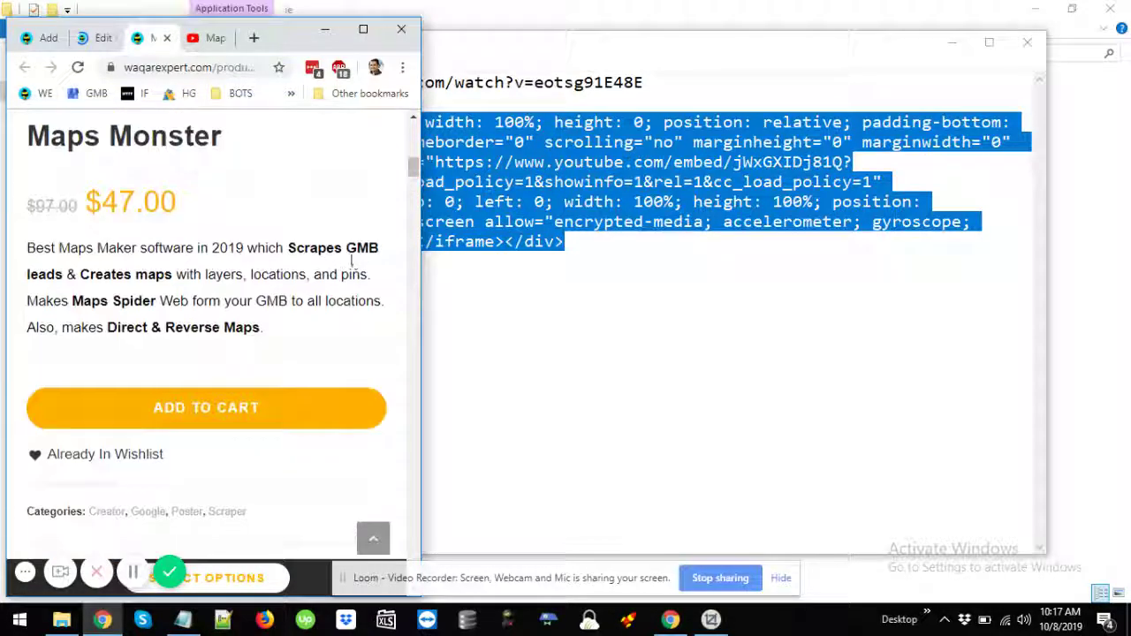
pyautogui.scroll(-9, 351, 265)
pyautogui.scroll(-2, 352, 263)
pyautogui.scroll(-1, 363, 282)
pyautogui.scroll(-1, 369, 301)
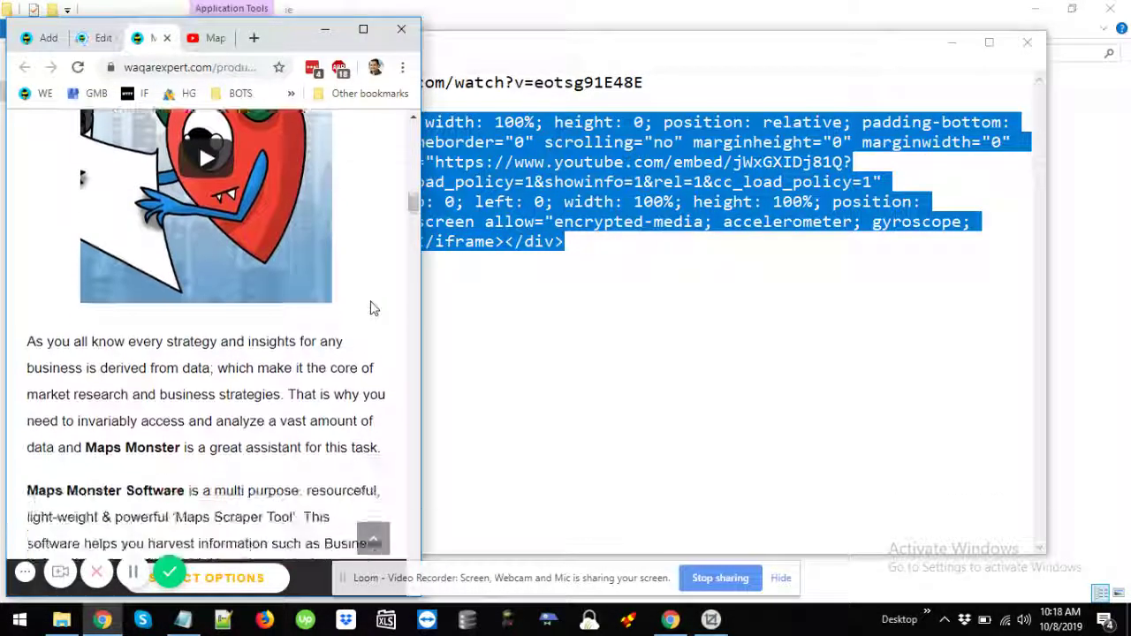
pyautogui.scroll(-1, 372, 305)
pyautogui.scroll(3, 372, 308)
# Resize the window by dragging its edge and scroll to check the videos scale.
pyautogui.moveTo(421, 267)
pyautogui.mouseDown()
pyautogui.moveTo(870, 256)
pyautogui.moveTo(563, 265)
pyautogui.mouseUp()
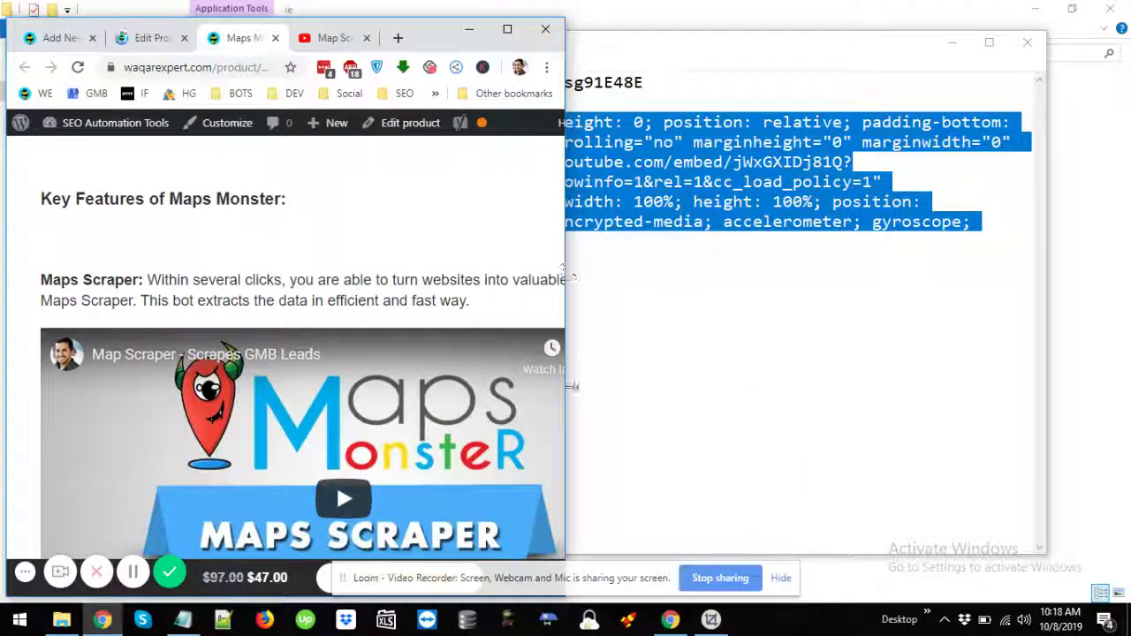
pyautogui.scroll(-5, 416, 312)
pyautogui.scroll(-2, 462, 315)
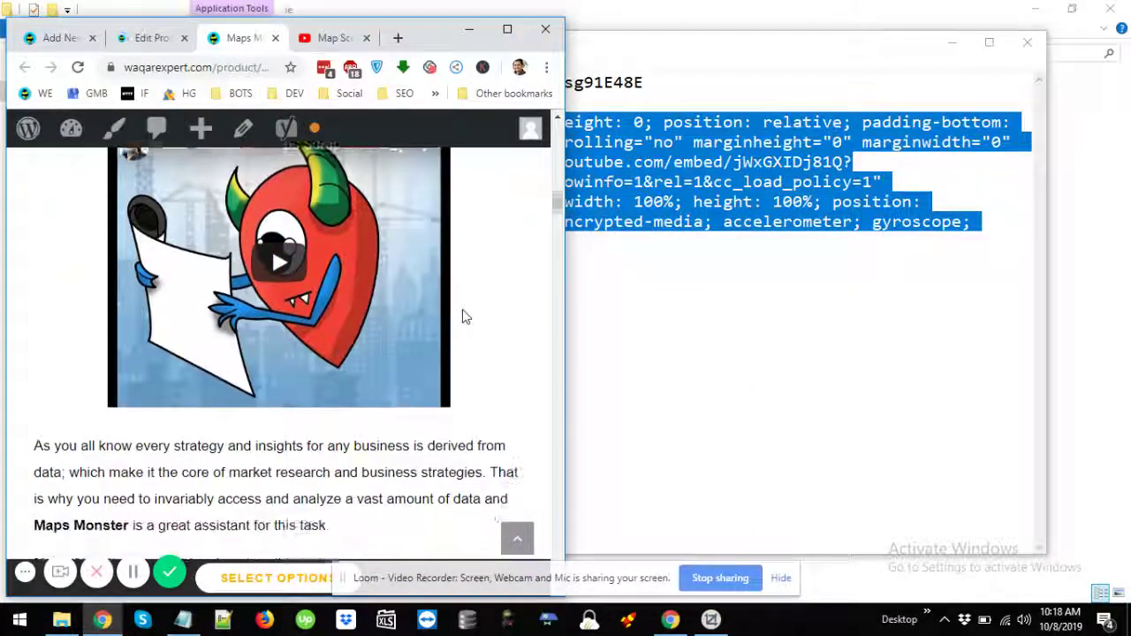
pyautogui.scroll(-4, 495, 353)
pyautogui.scroll(-2, 409, 391)
pyautogui.scroll(-1, 404, 381)
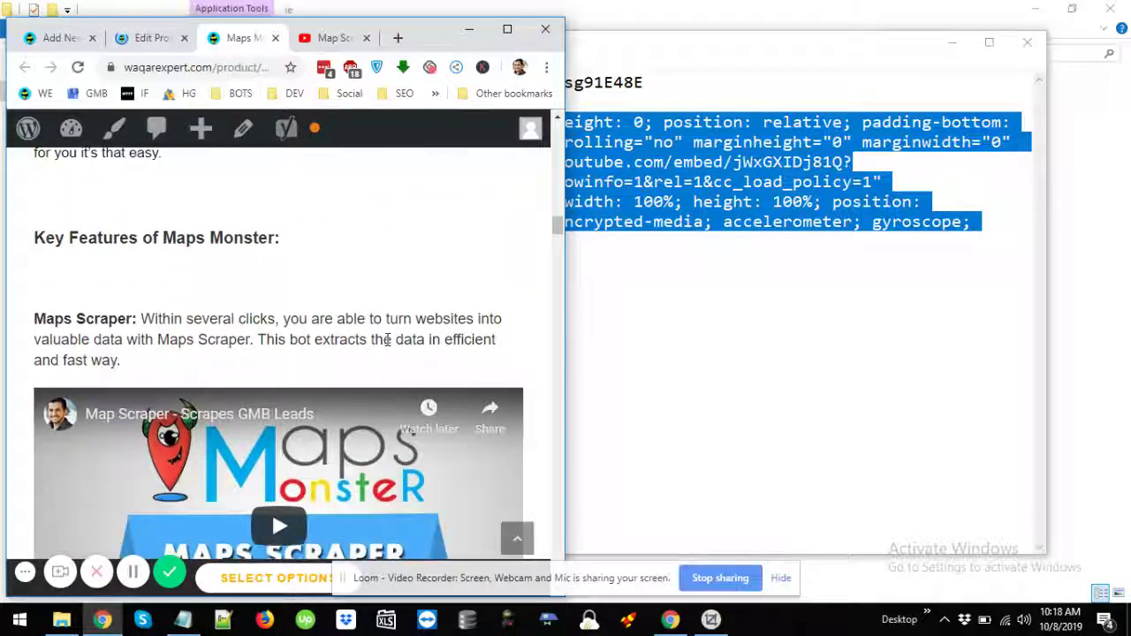
pyautogui.scroll(-2, 388, 353)
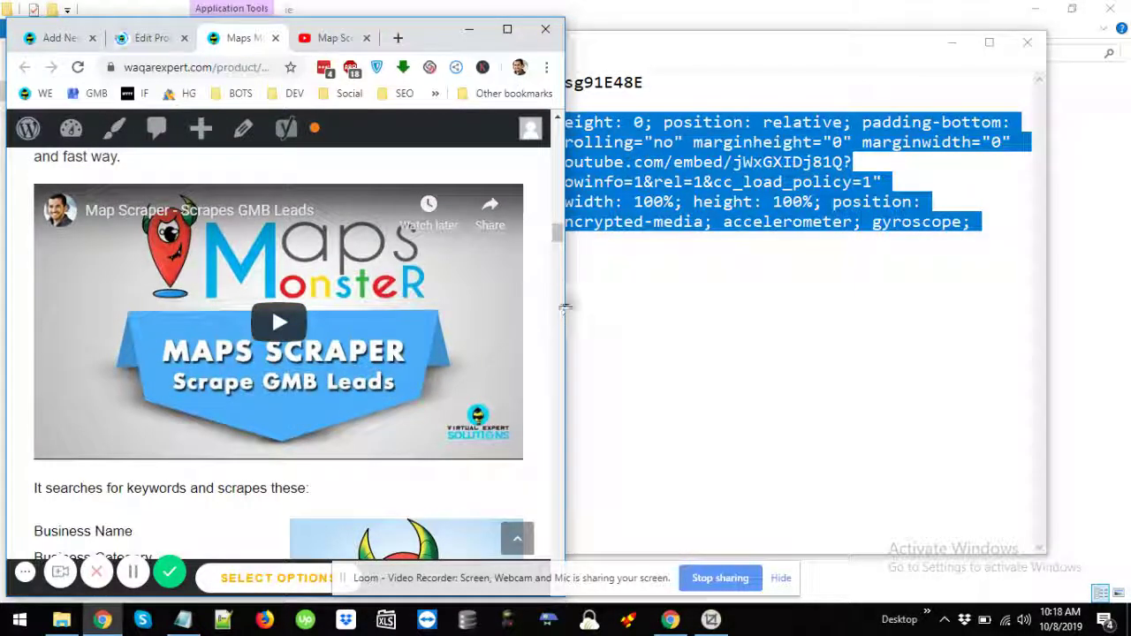
# Widen the window and scroll past the Maps Scraper video to the Maps Creator section.
pyautogui.moveTo(567, 303); pyautogui.dragTo(793, 285)
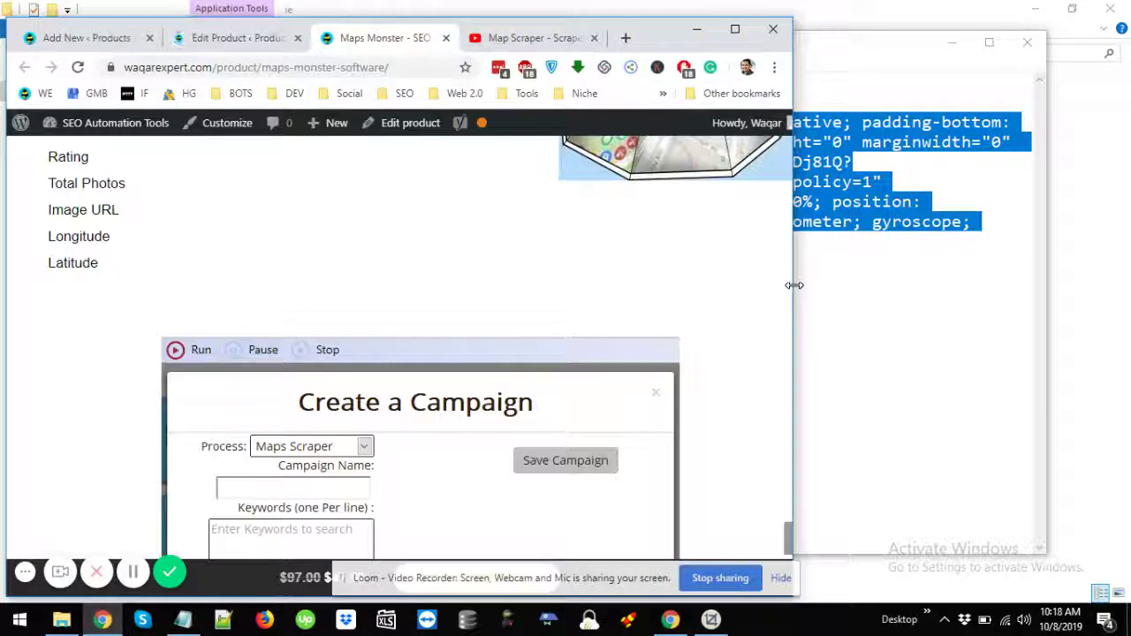
pyautogui.scroll(-2, 627, 327)
pyautogui.scroll(-2, 641, 349)
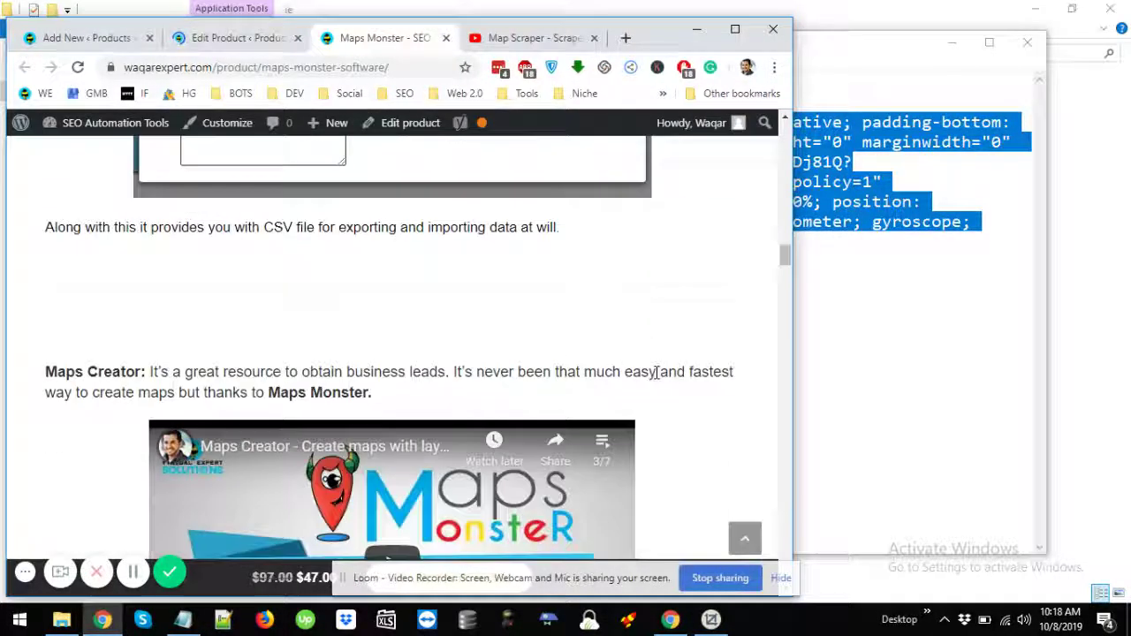
pyautogui.scroll(-2, 653, 376)
pyautogui.scroll(-4, 654, 380)
pyautogui.scroll(-3, 654, 379)
pyautogui.scroll(-3, 654, 380)
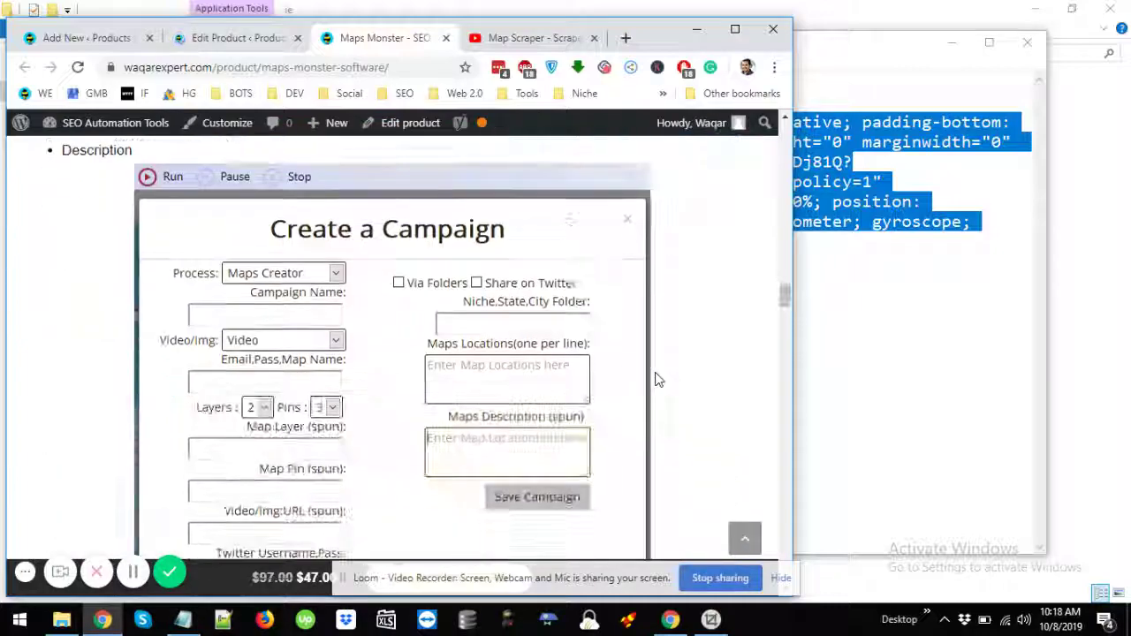
pyautogui.scroll(-3, 655, 379)
pyautogui.scroll(-3, 655, 380)
pyautogui.scroll(-1, 655, 380)
pyautogui.scroll(8, 655, 380)
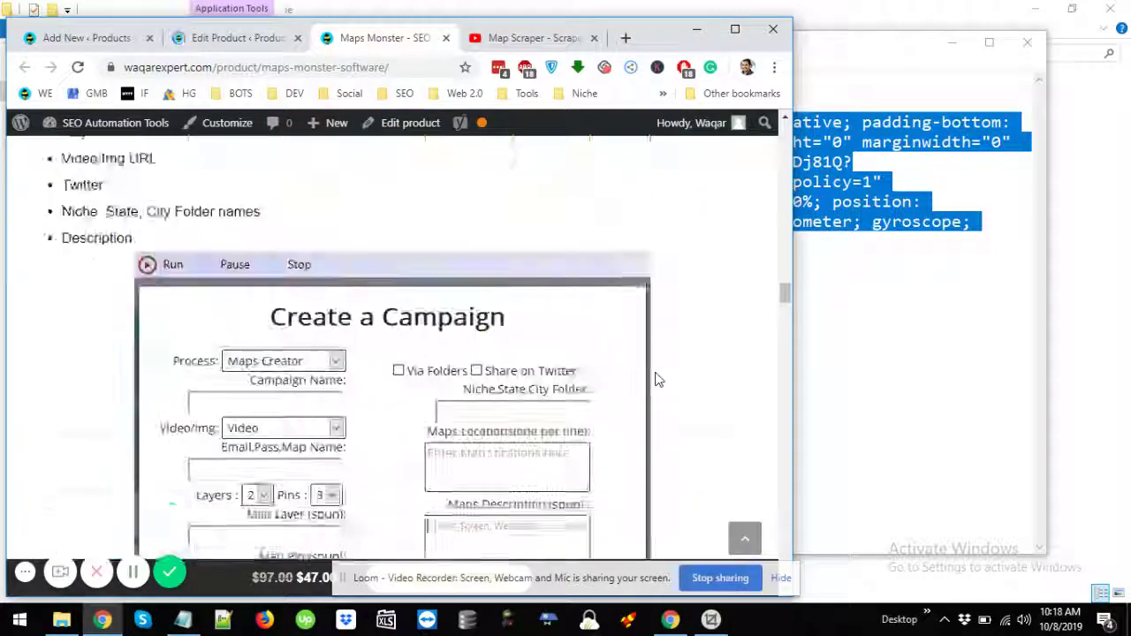